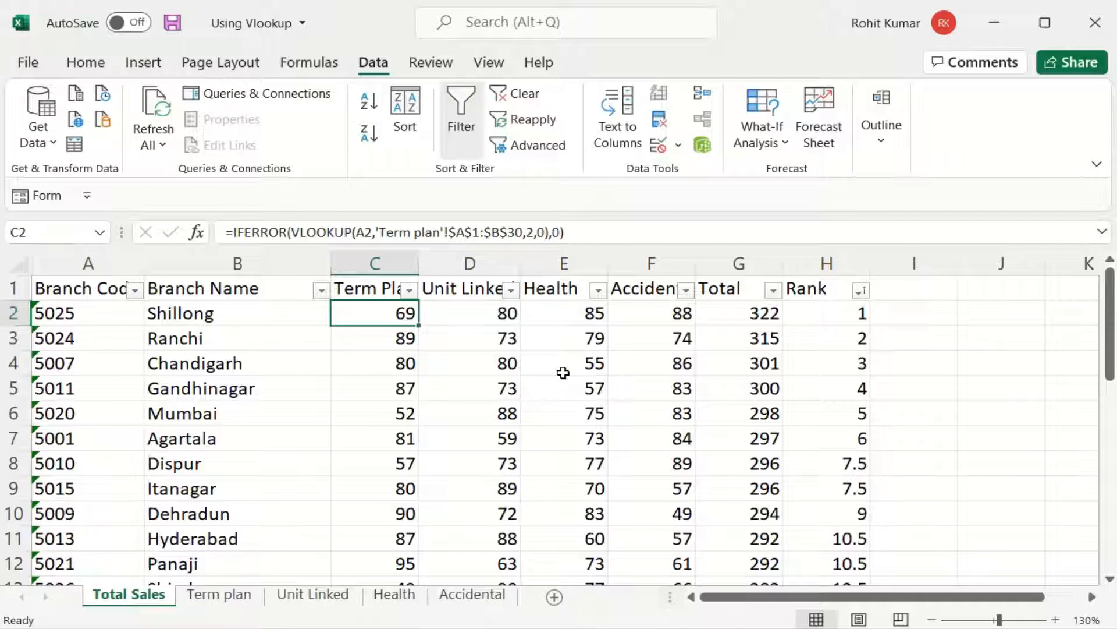
Review the branch sales data on the Term plan, Unit Linked, Health and Accidental sheets, and return to Total Sales
key("ctrl+Right")
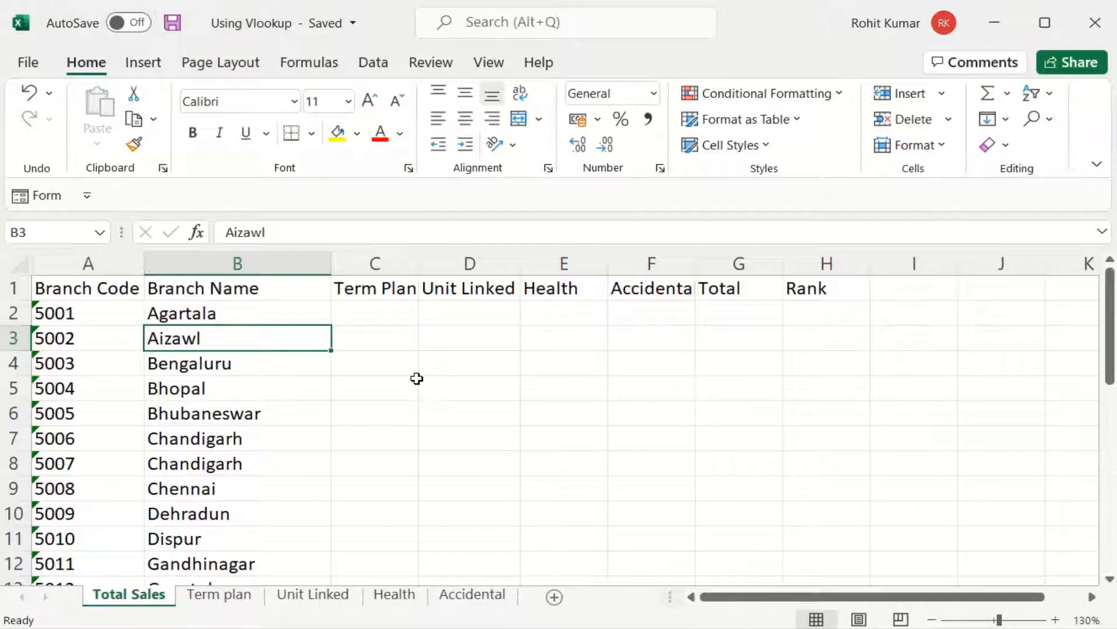
left_click(204, 599)
left_click(288, 601)
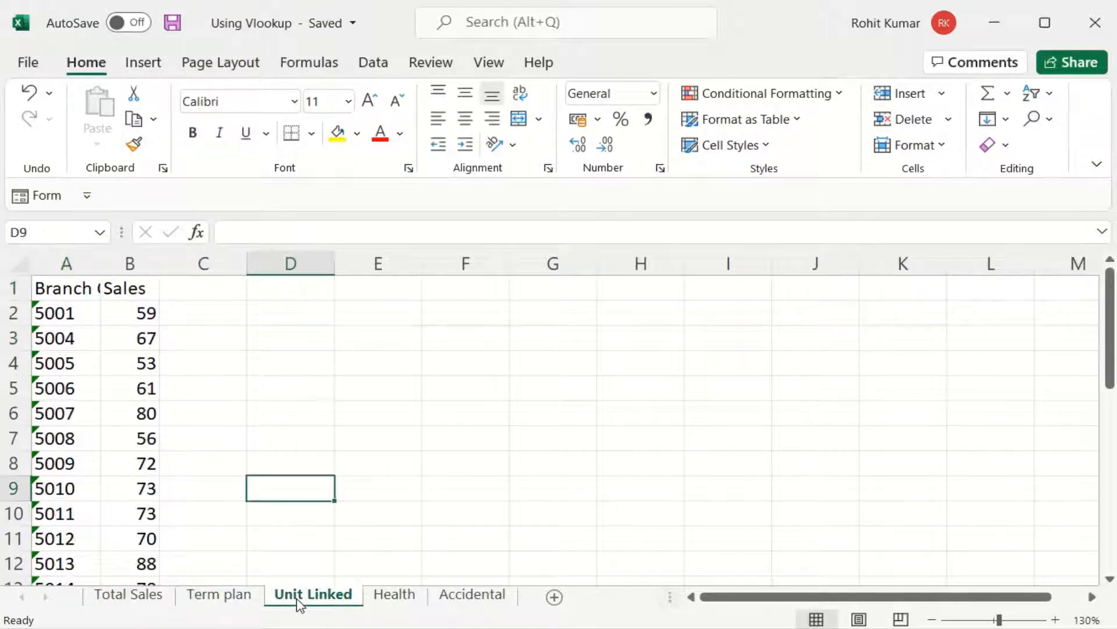
left_click(391, 602)
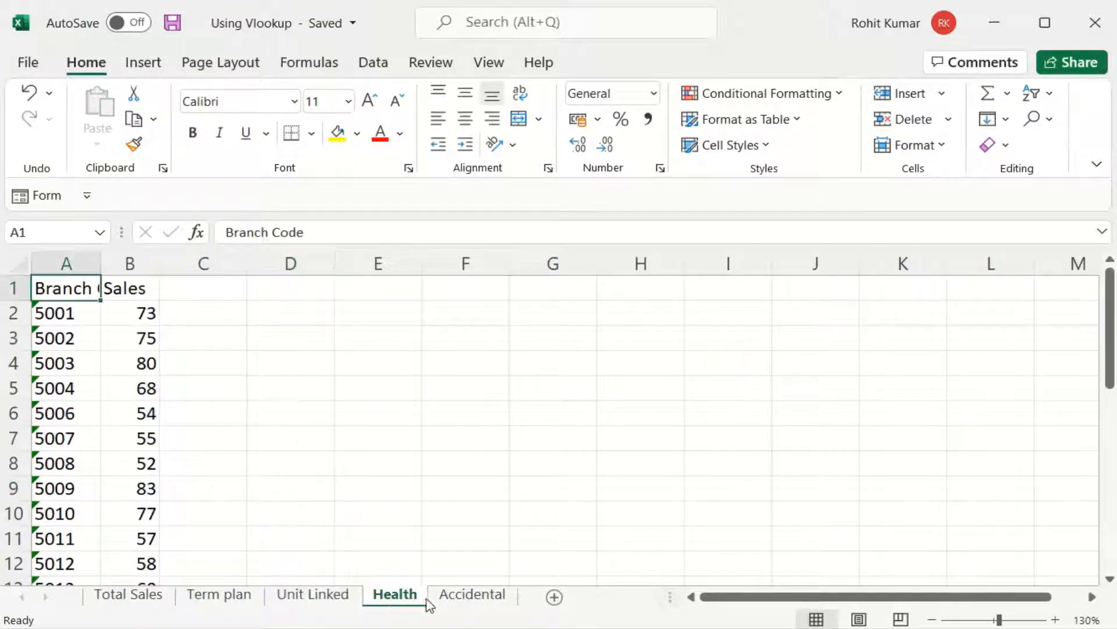
left_click(470, 603)
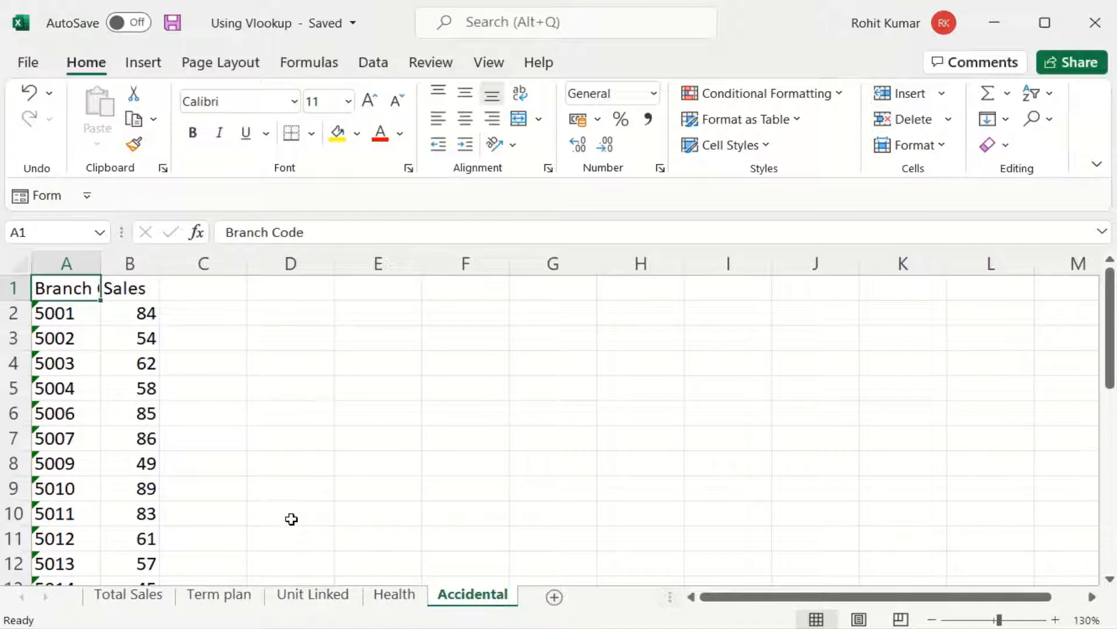
left_click(134, 595)
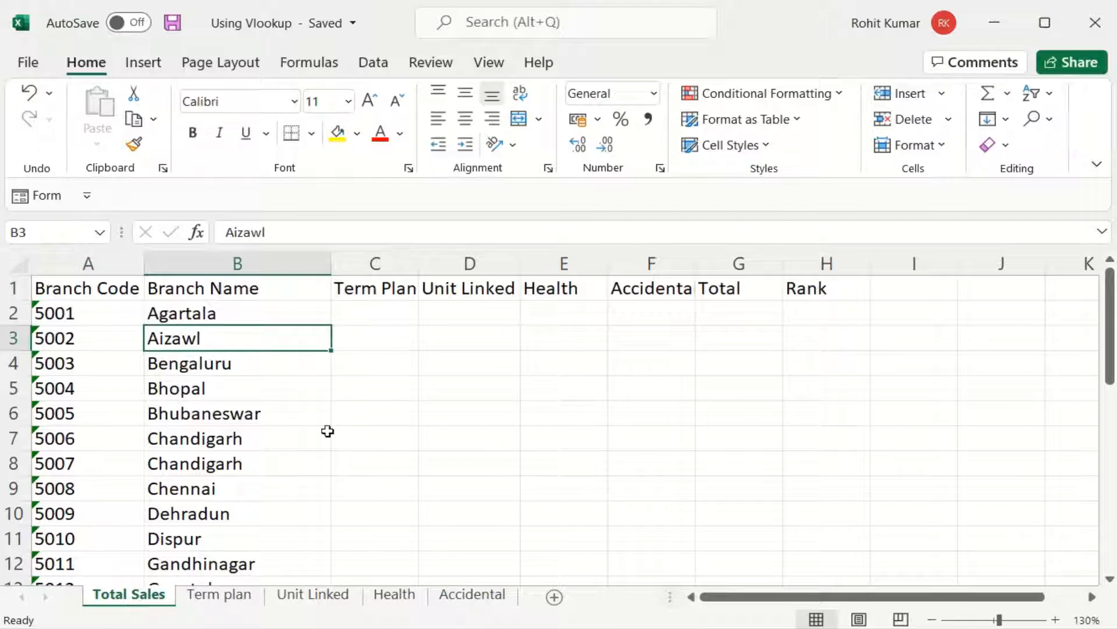
Start a VLOOKUP formula in cell C2 of Total Sales with branch code cell A2 as the lookup value
left_click(371, 315)
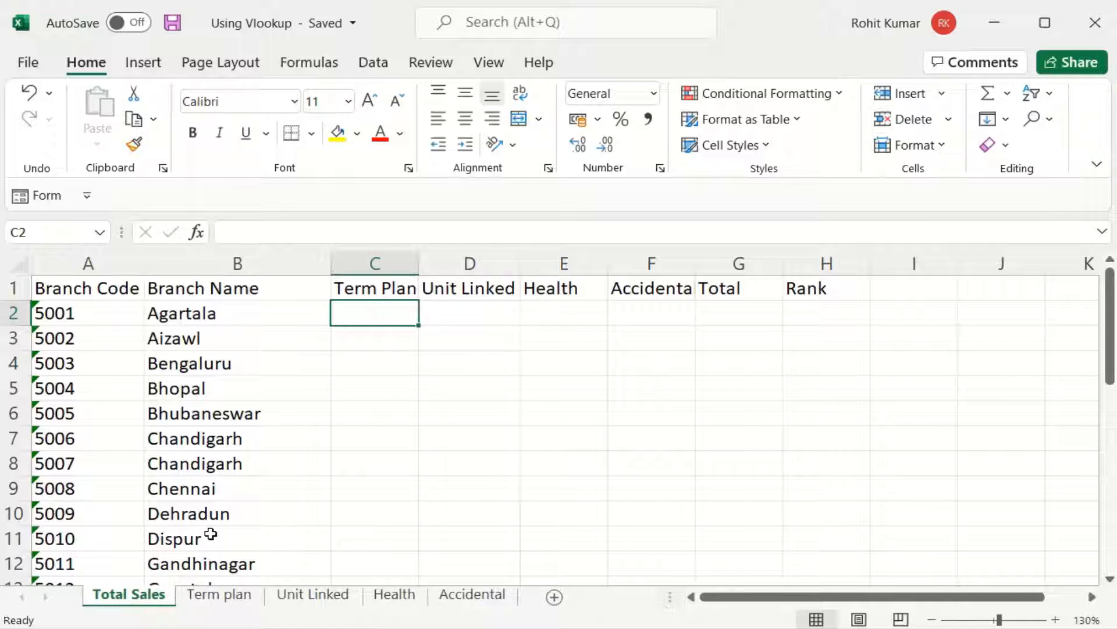
left_click(215, 605)
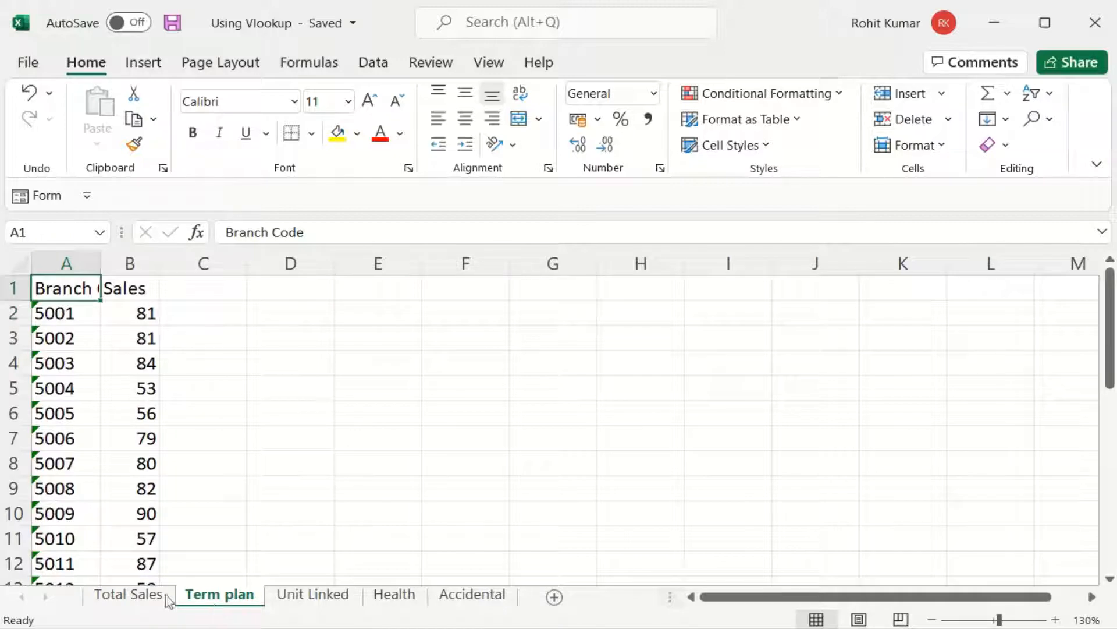
left_click(146, 599)
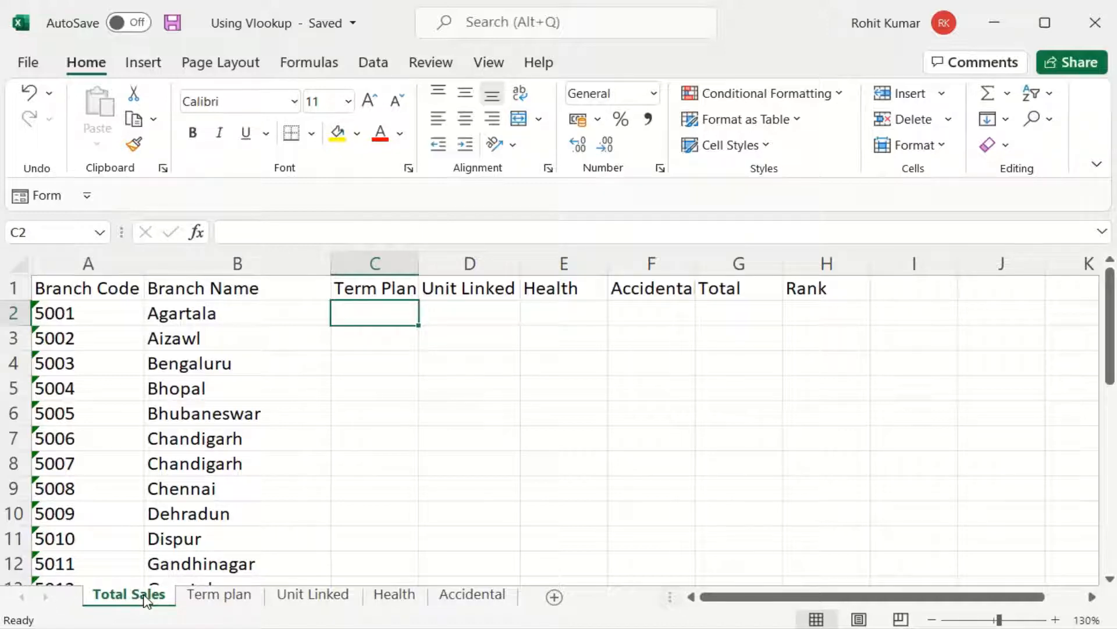
type("=vloo")
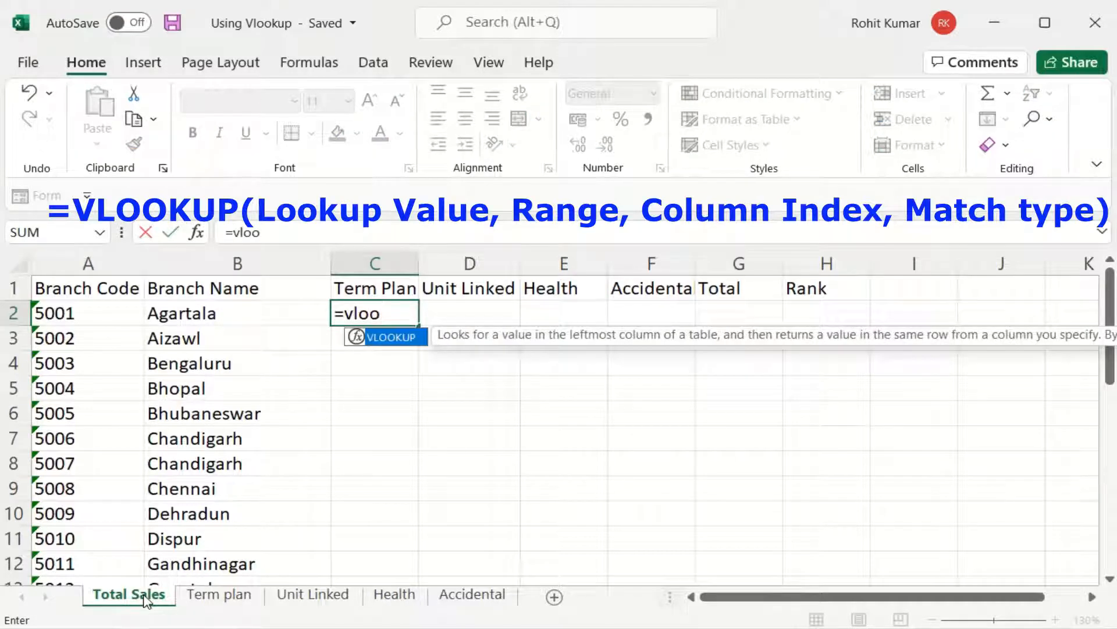
key("Tab")
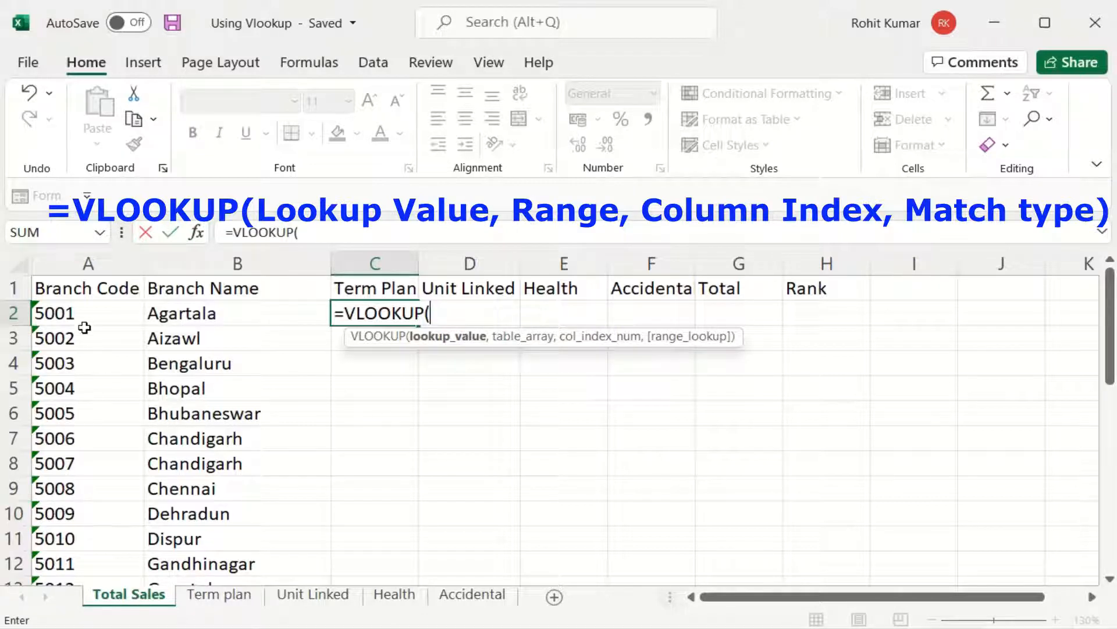
left_click(70, 316)
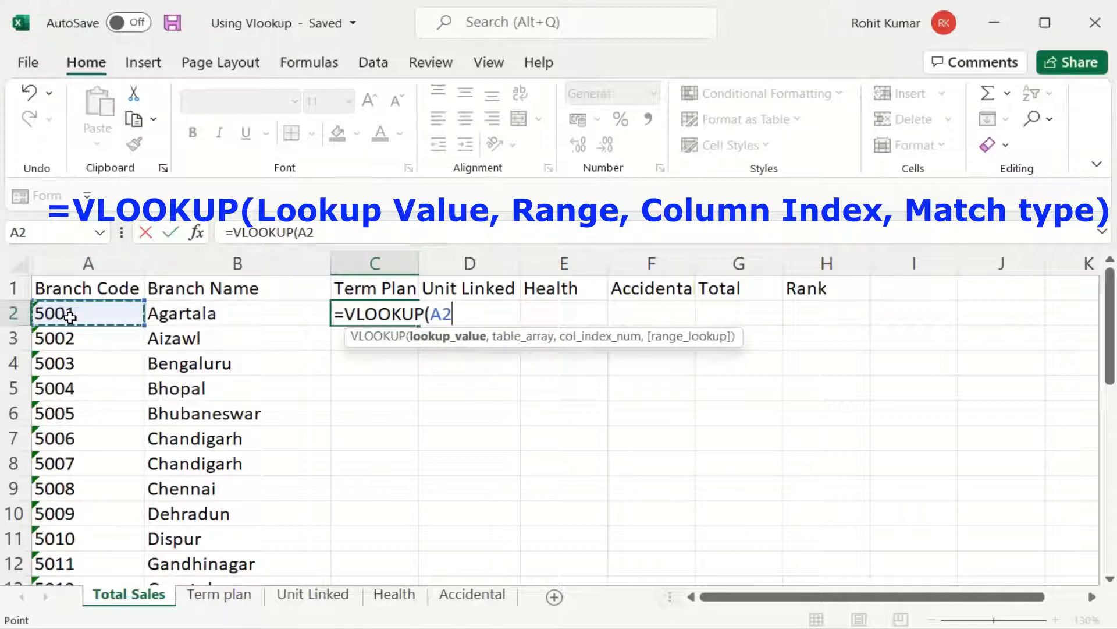
type(",")
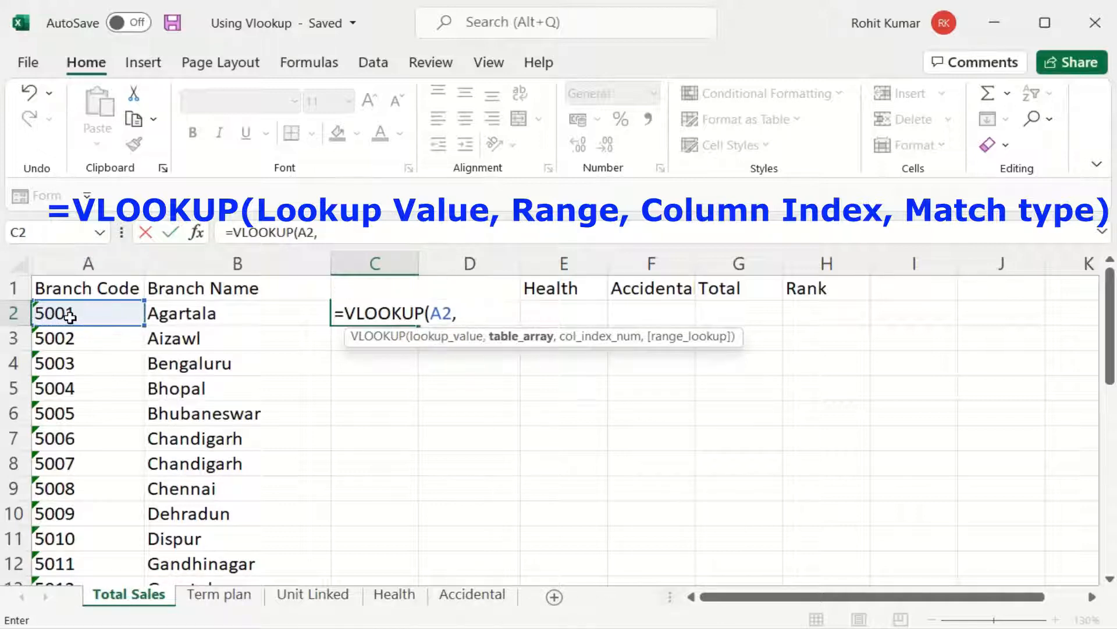
Set the lookup table to the absolute range $A$1:$B$30 on the Term plan sheet
left_click(220, 600)
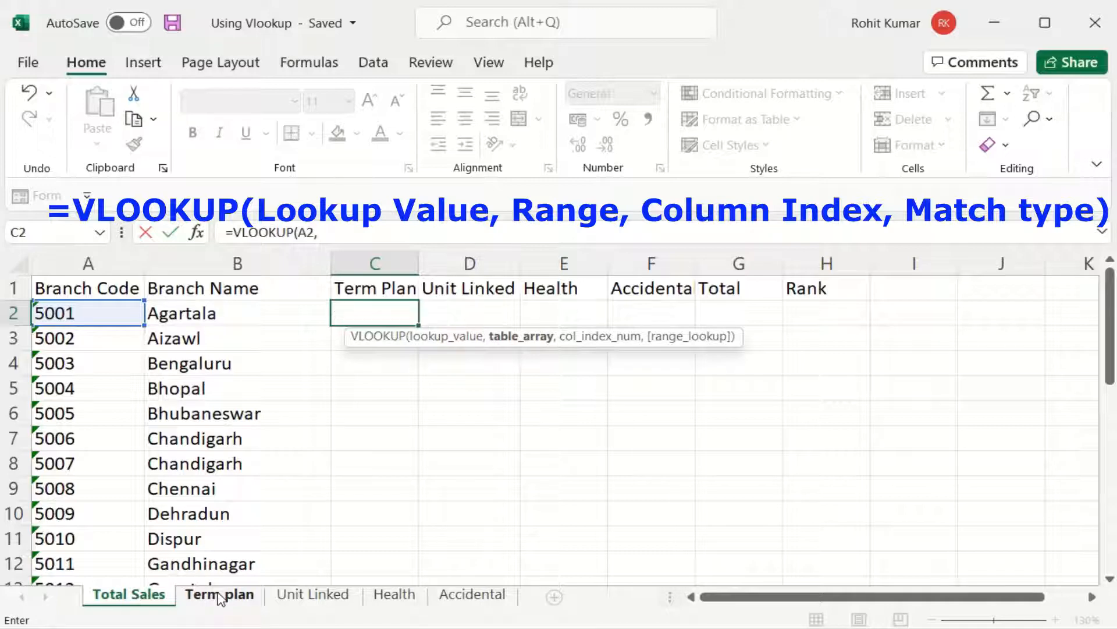
left_click(69, 289)
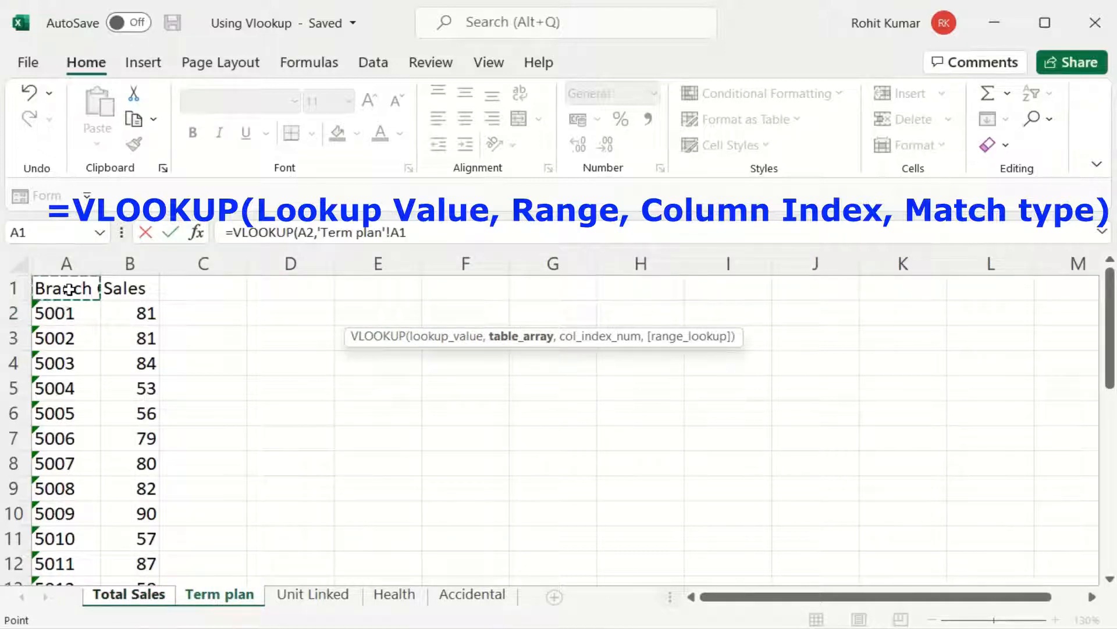
key("shift+Right")
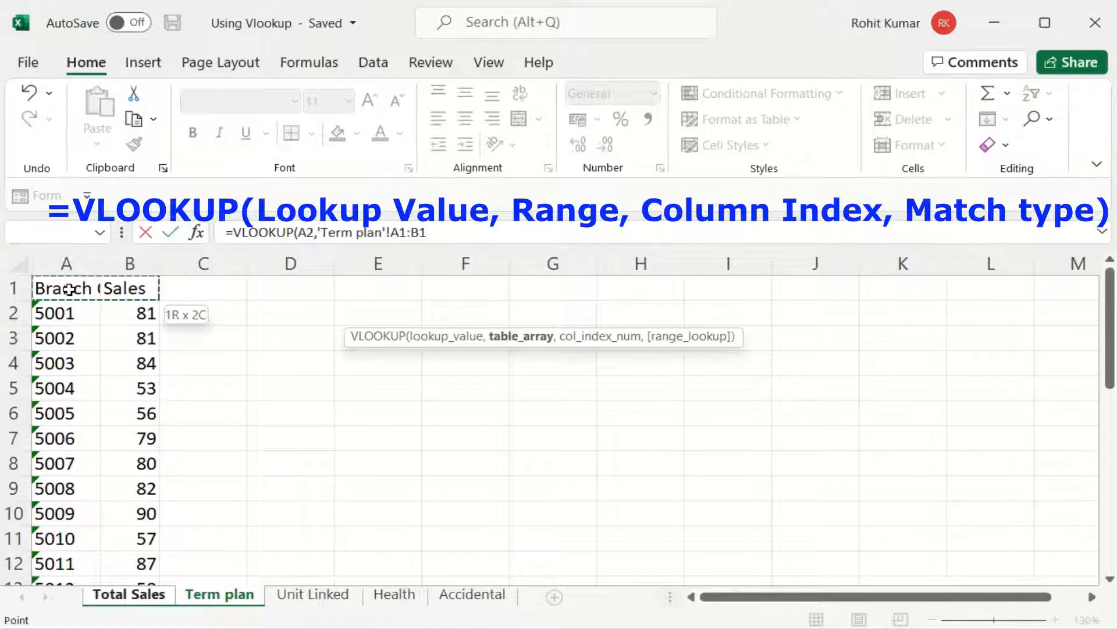
key("ctrl+shift+Down")
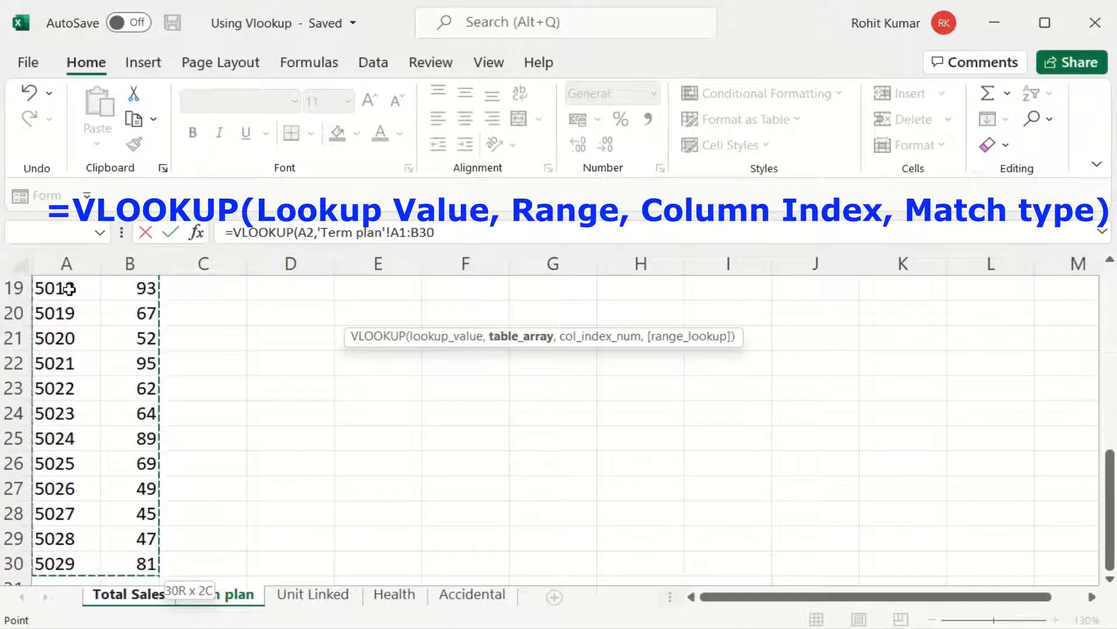
key("F4")
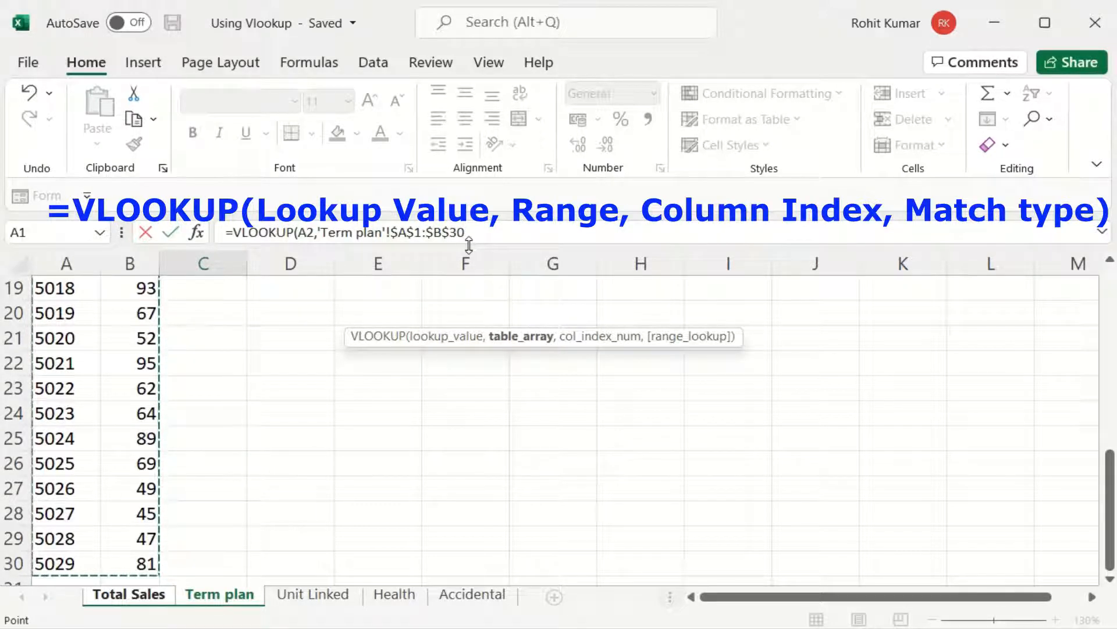
type(",")
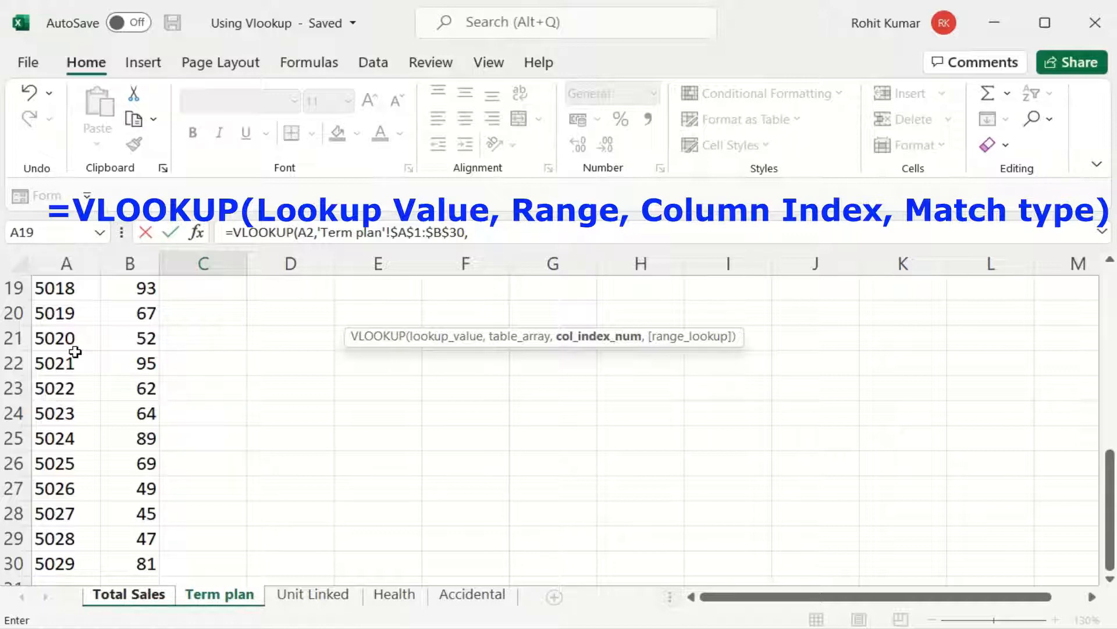
Complete the VLOOKUP formula with column index 2 and match type 0 for an exact match
type("2,")
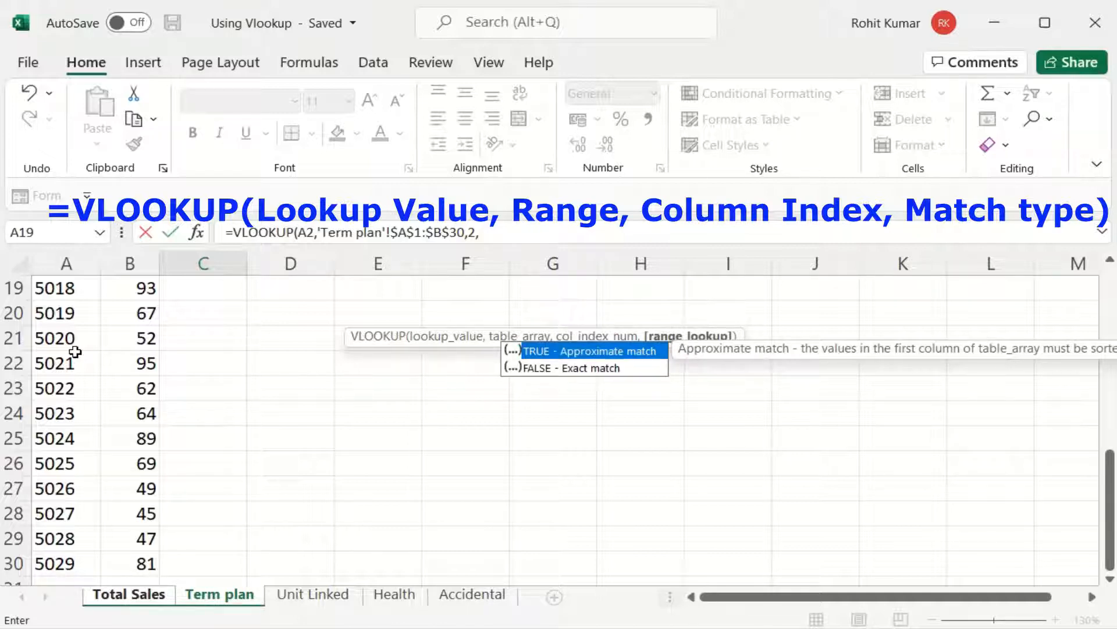
type("0)")
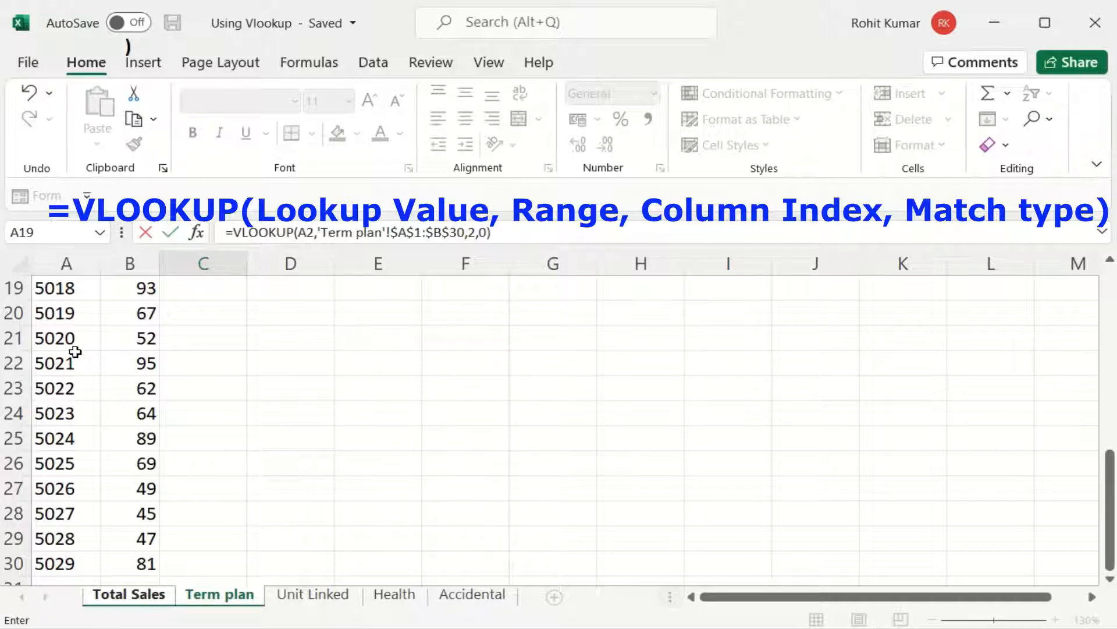
key("Return")
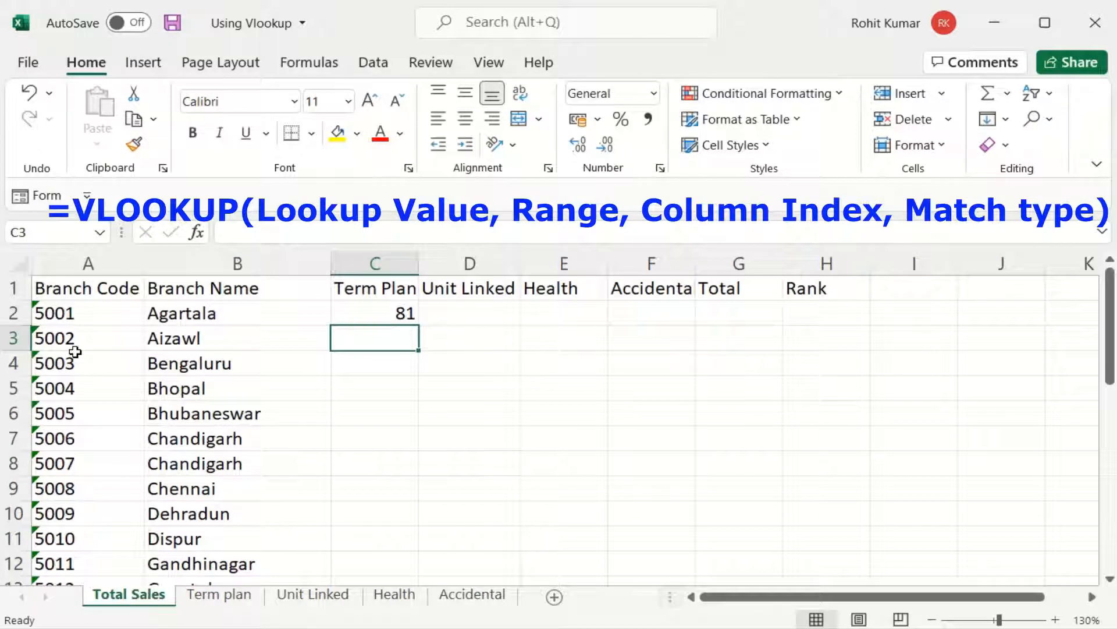
Fill the VLOOKUP formula from C2 down the Term Plan column to the last branch in row 31
left_click(399, 312)
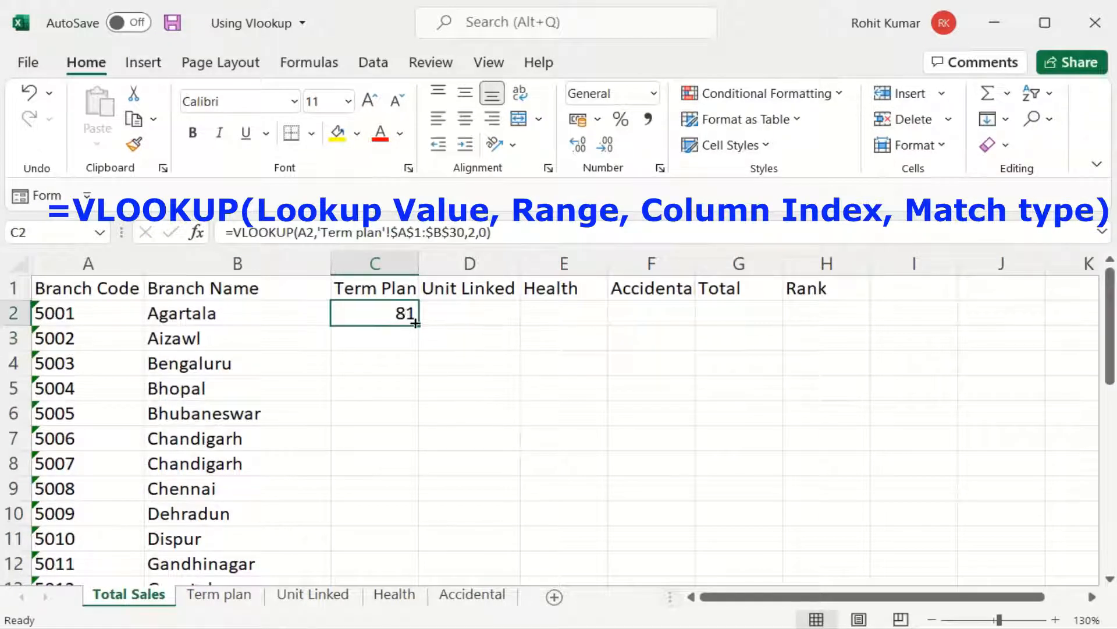
double_click(420, 324)
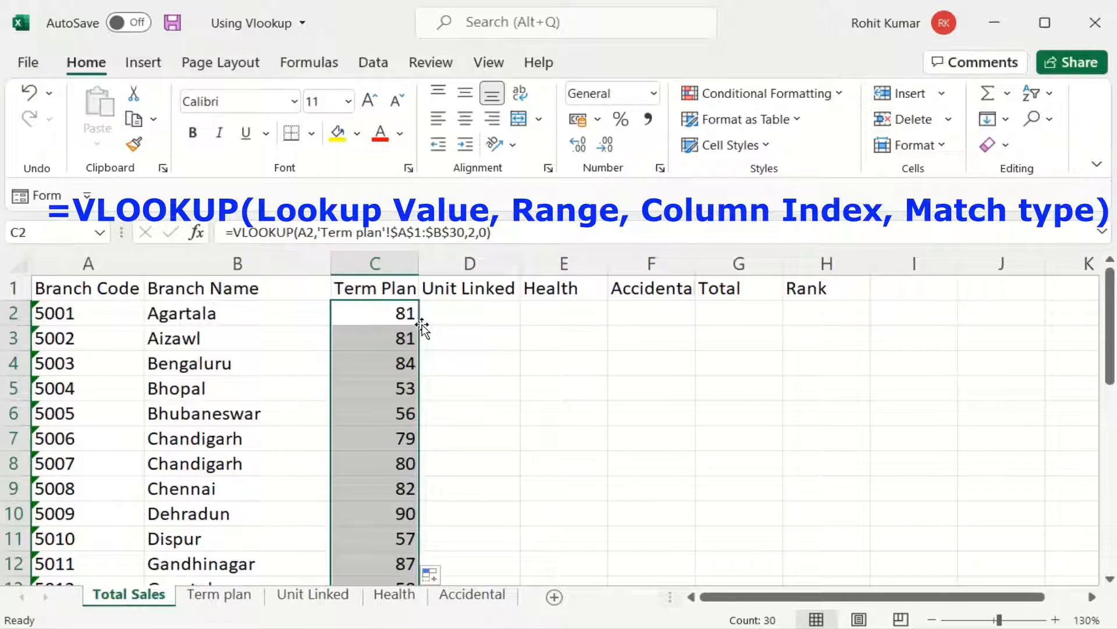
key("ctrl+Down")
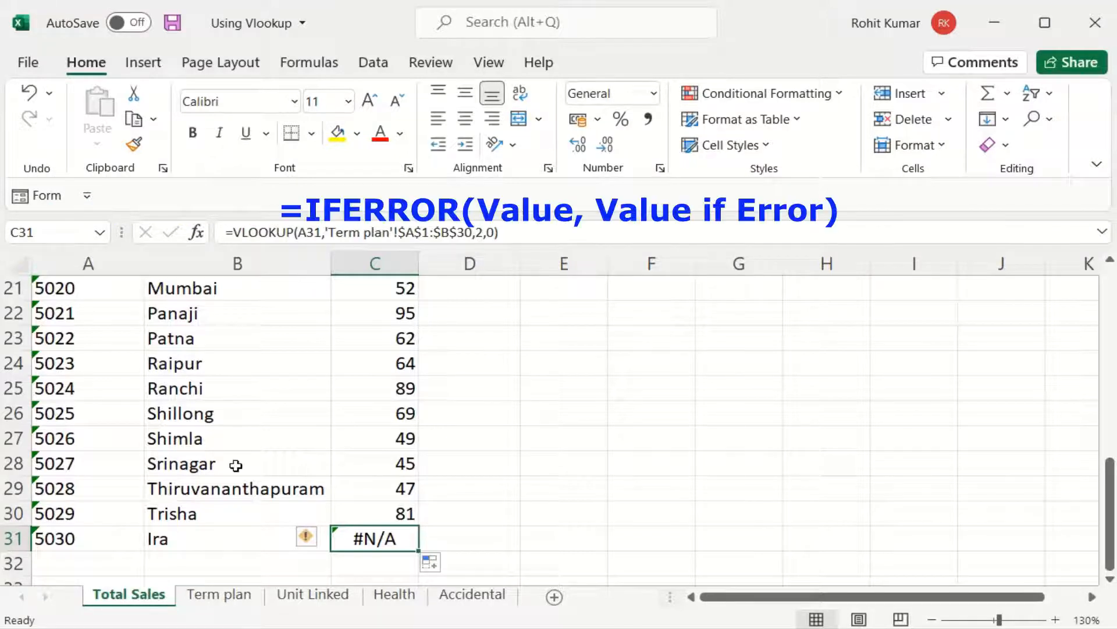
Check the end of the Term plan list for branch code 5030 and compare it with the last Total Sales row
left_click(215, 595)
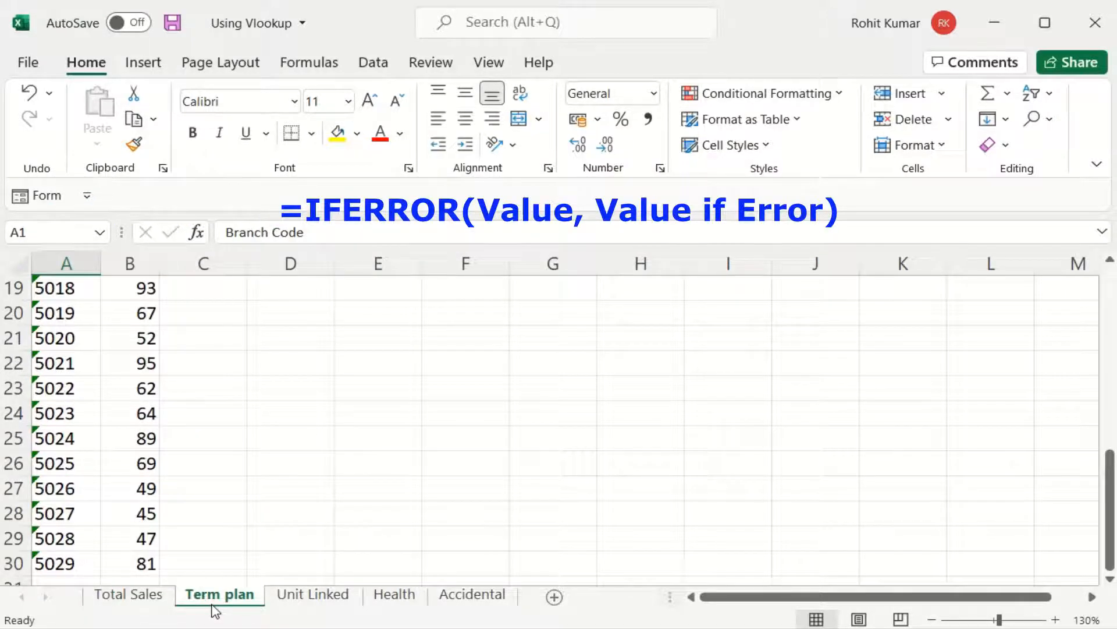
scroll(216, 611, "up", 6)
key("ctrl+Down")
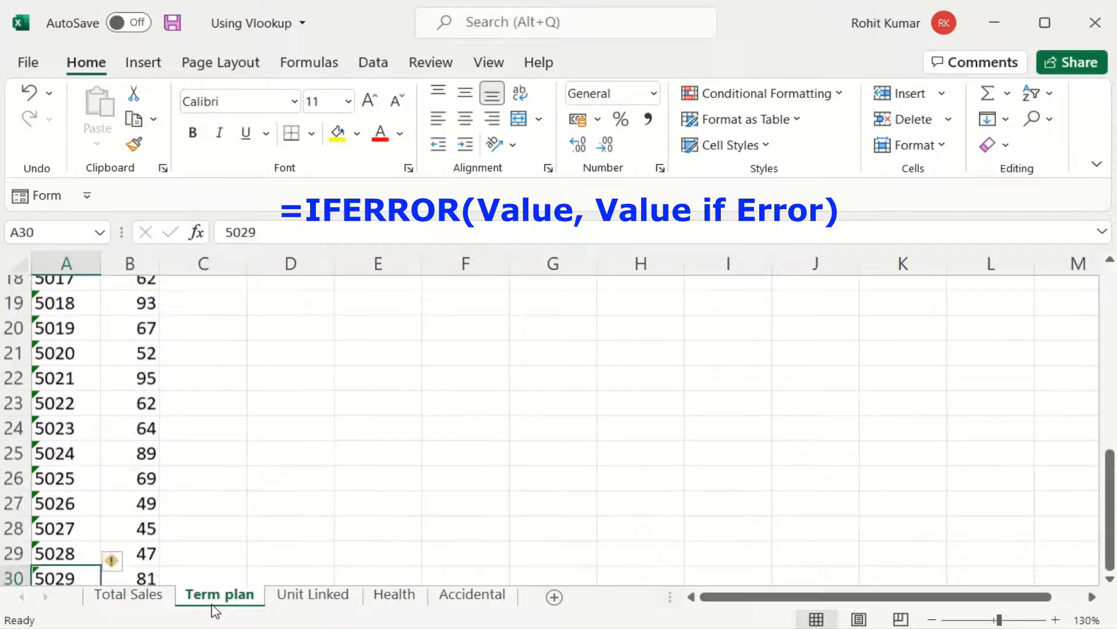
key("Down")
key("Down")
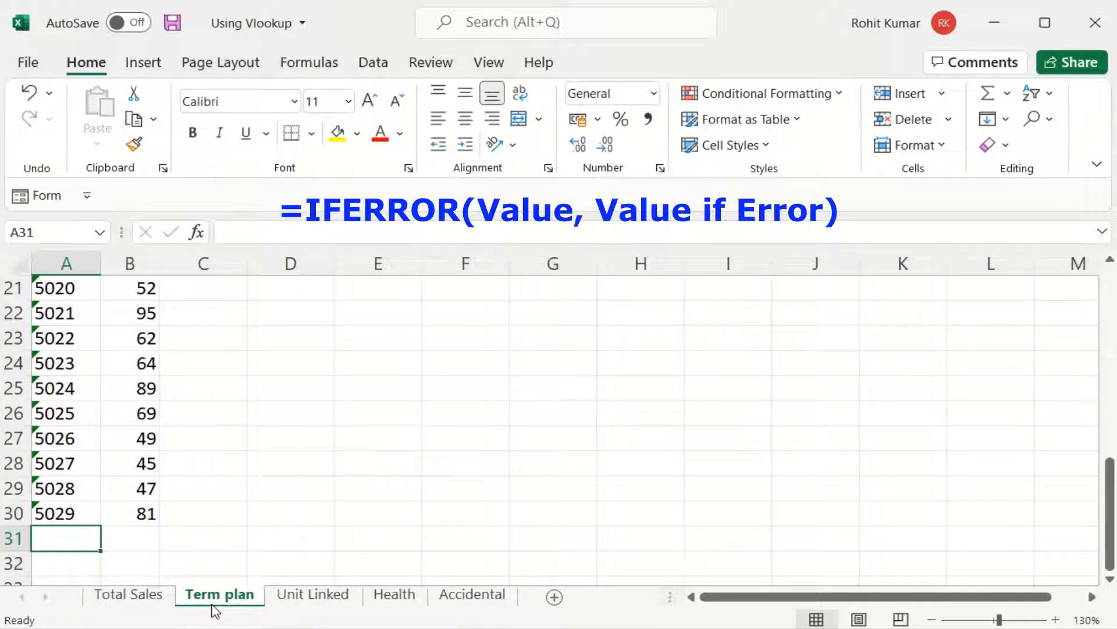
left_click(145, 594)
left_click(375, 438)
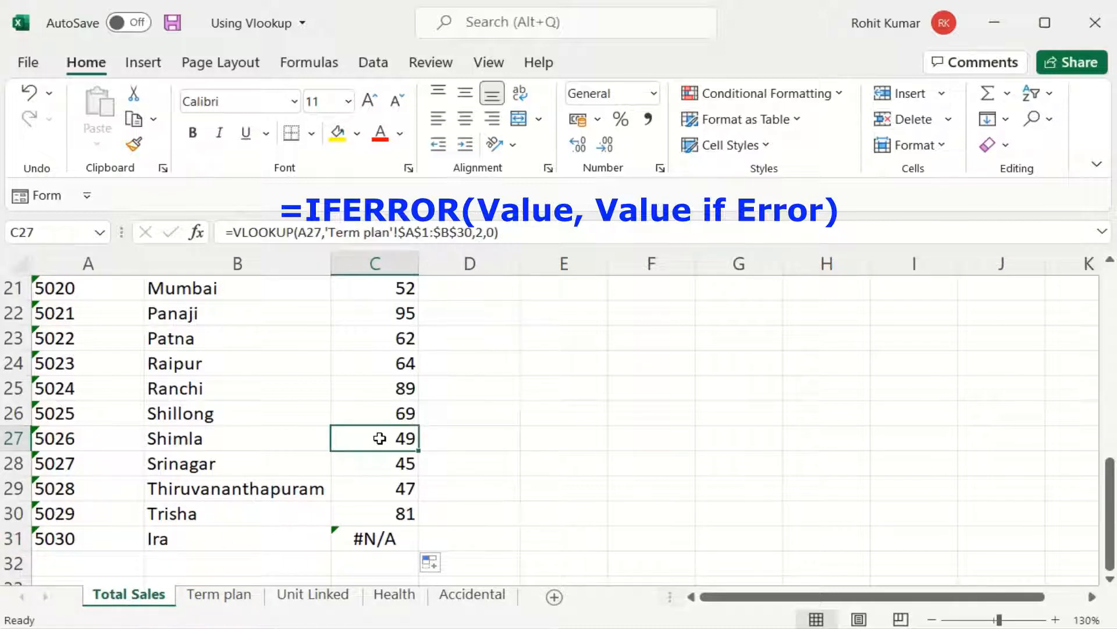
key("Down")
key("Down")
key("Down")
key("Down")
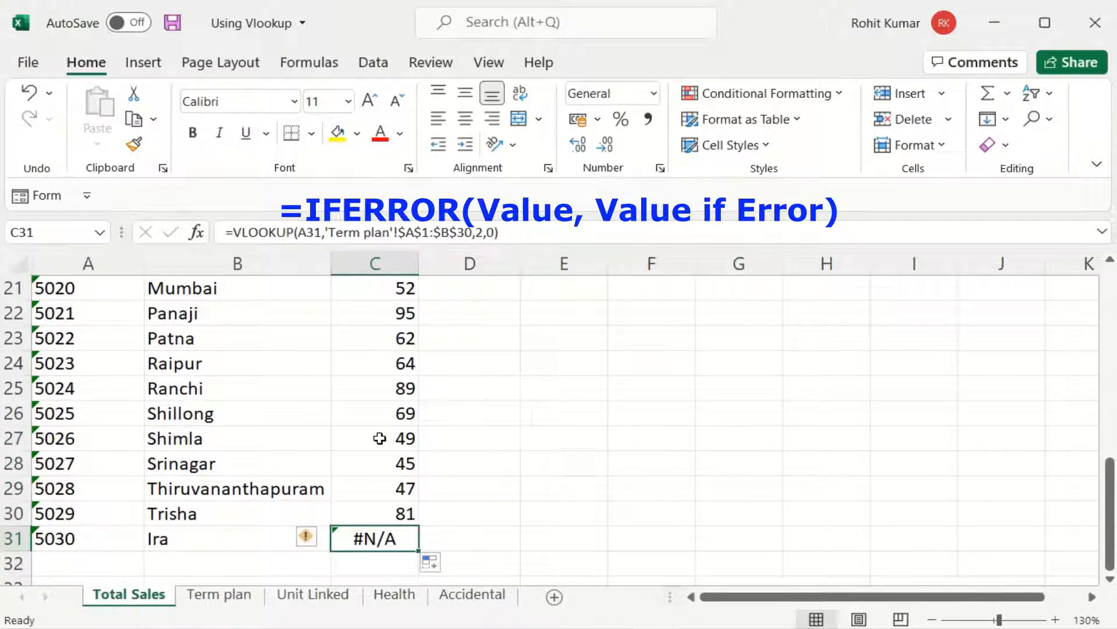
Wrap the VLOOKUP in C2 of the Term Plan column in IFERROR with 0 as the value if error
key("ctrl+Up")
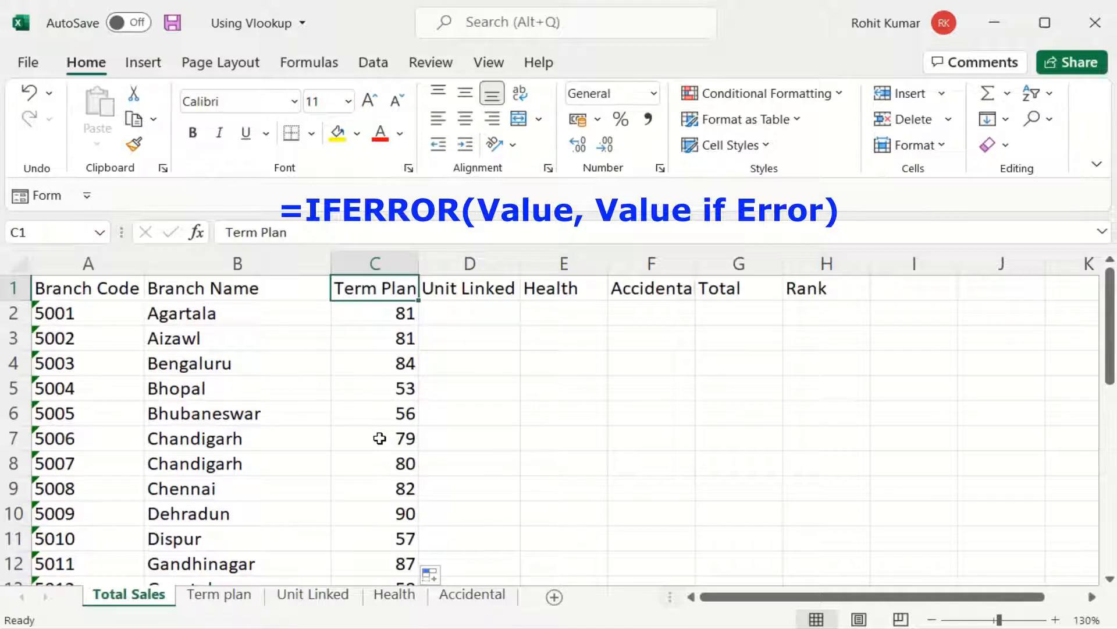
key("Down")
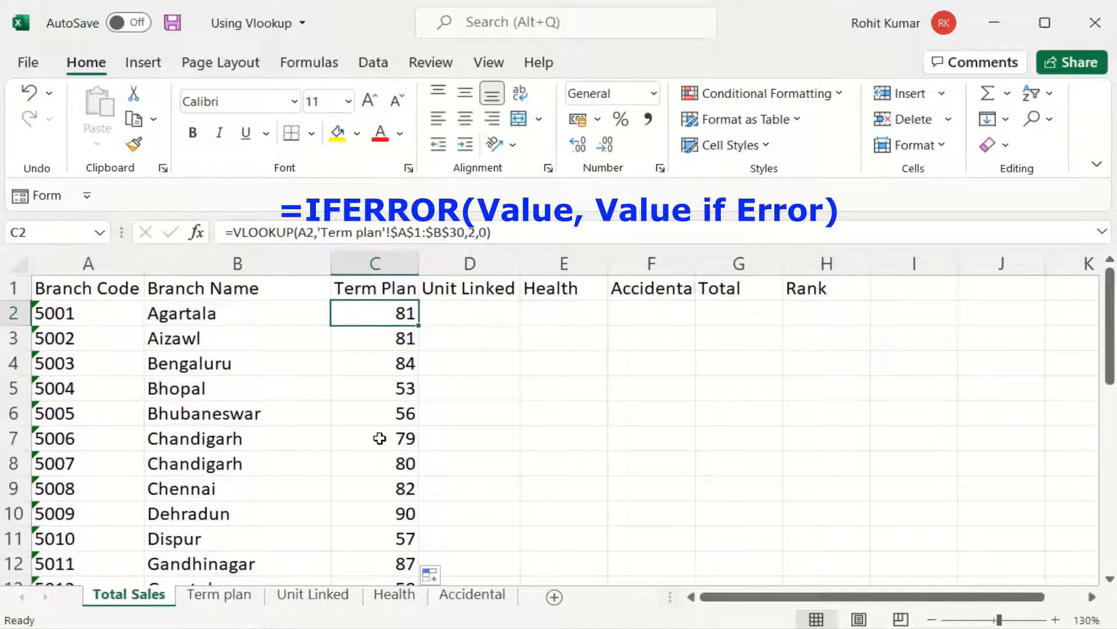
left_click(238, 227)
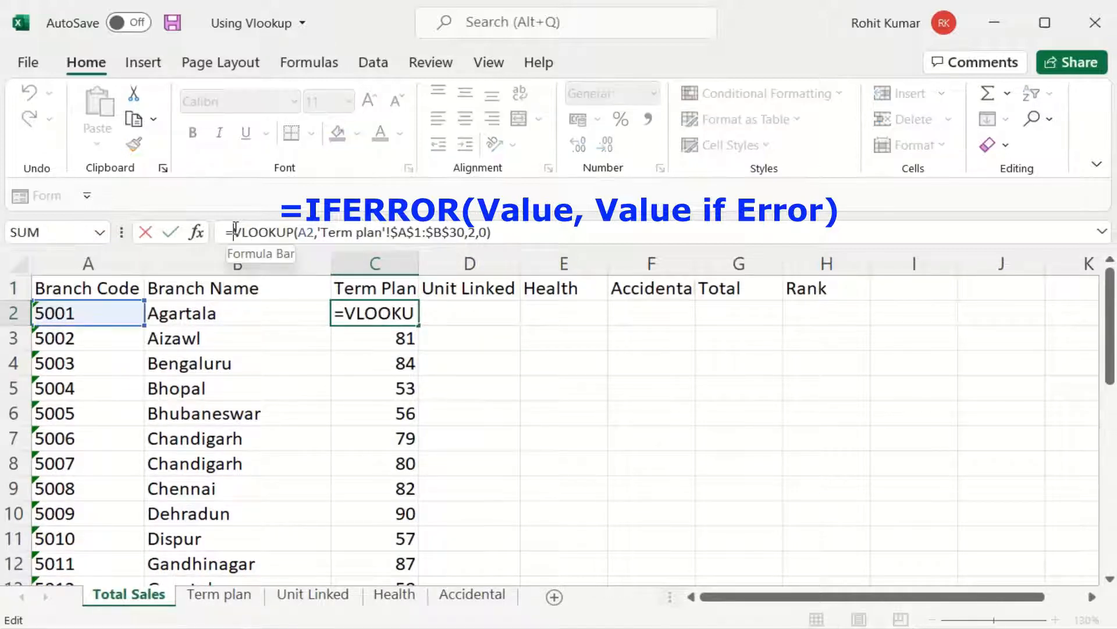
type("I")
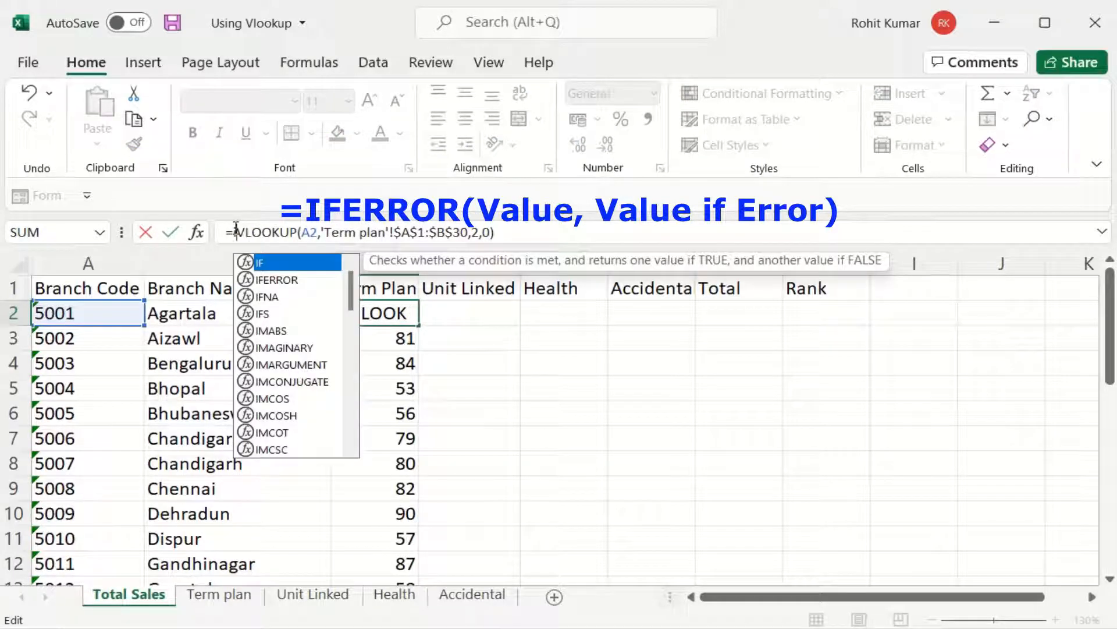
key("Down")
key("Tab")
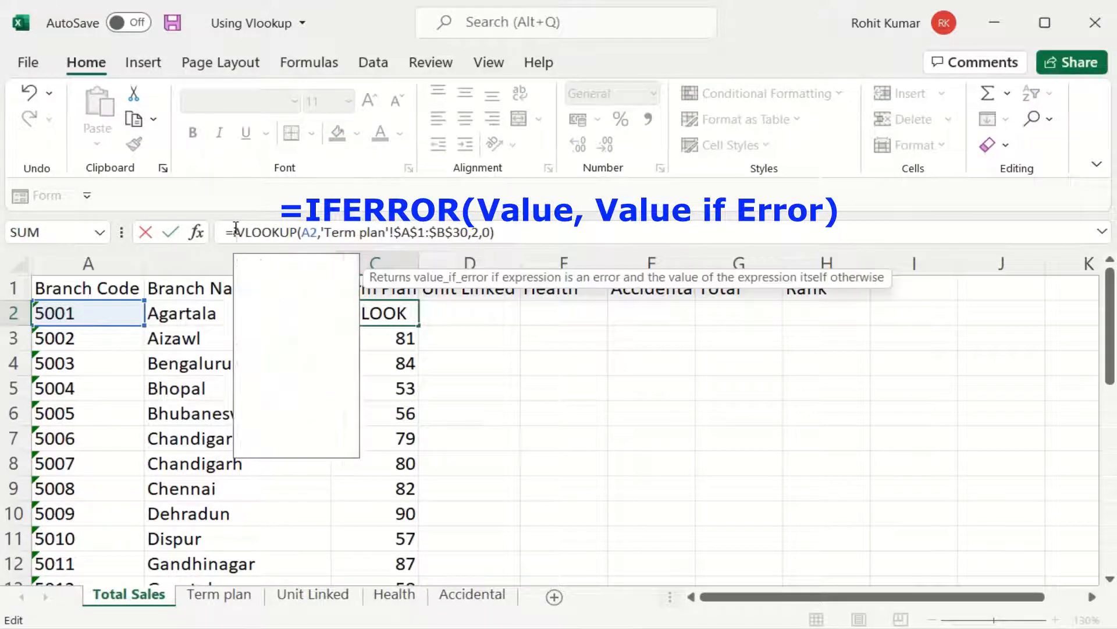
left_click(575, 235)
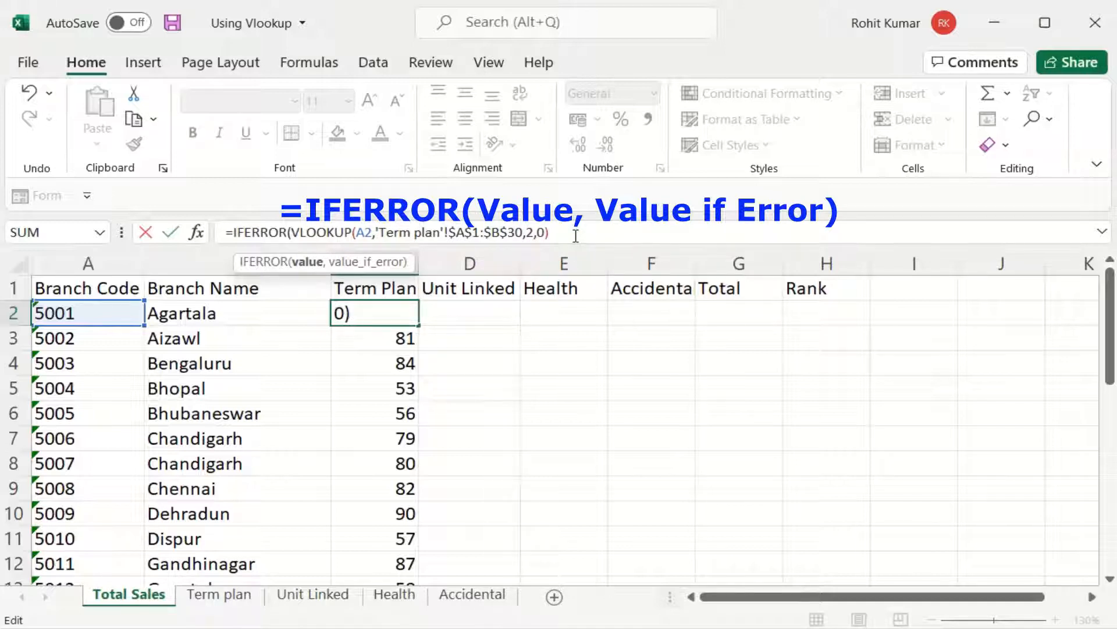
type(",")
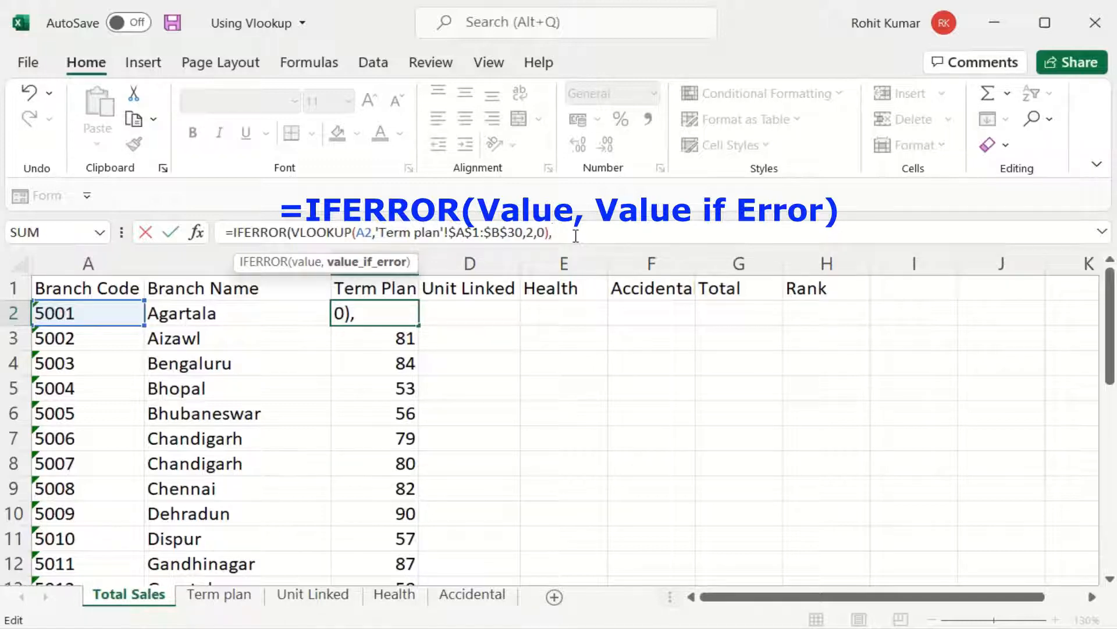
type("0)")
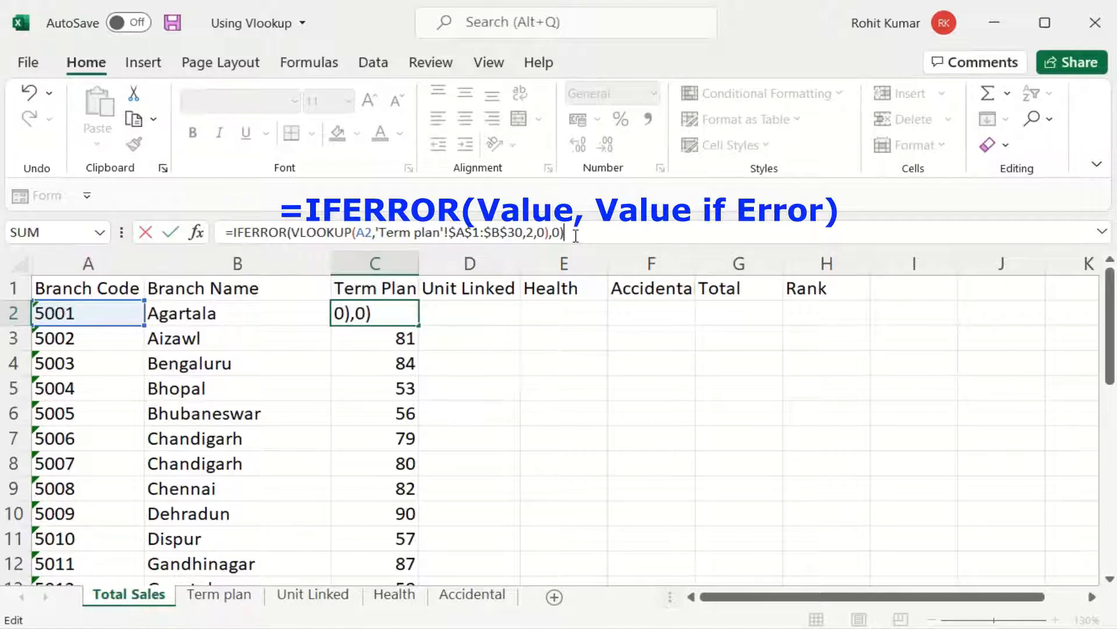
key("Return")
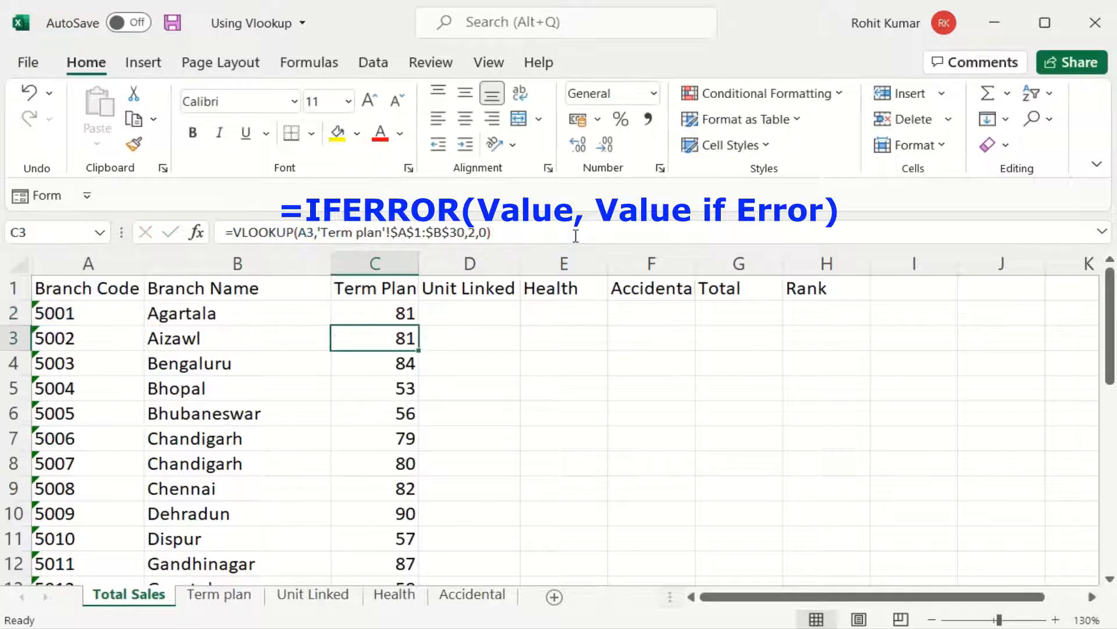
Fill the IFERROR formula from C2 down the Term Plan column and check the last branch in row 31
key("Up")
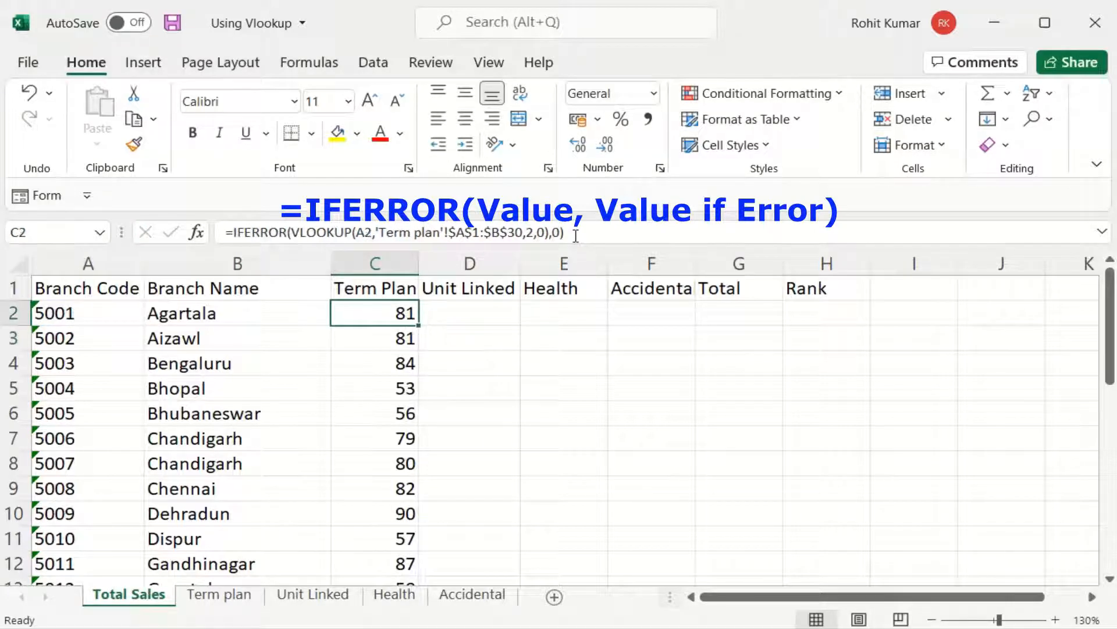
double_click(420, 325)
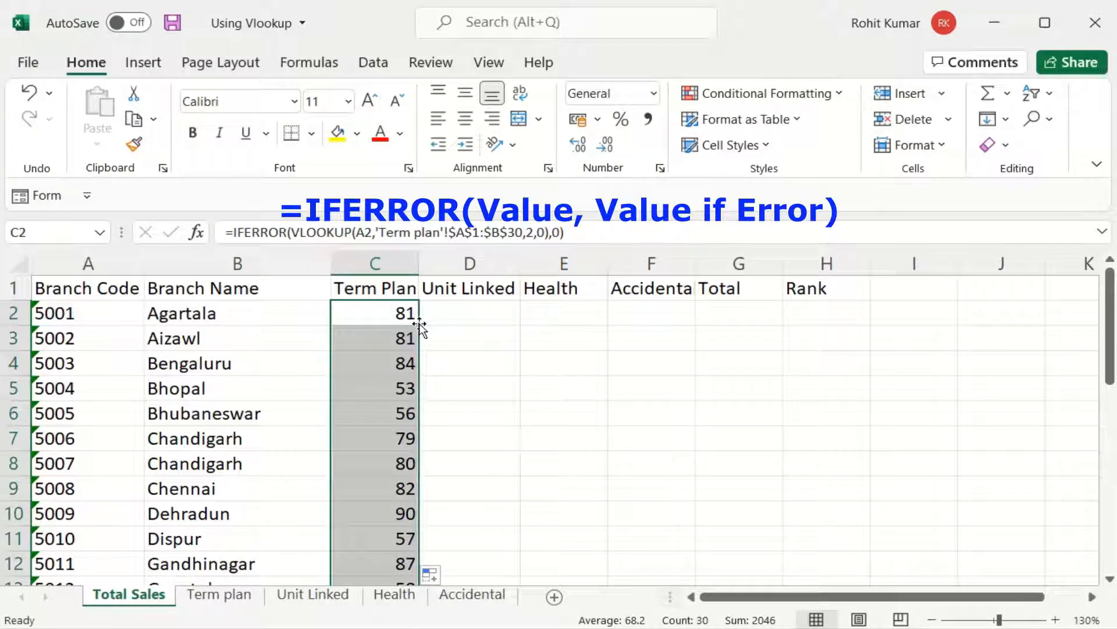
key("ctrl+Down")
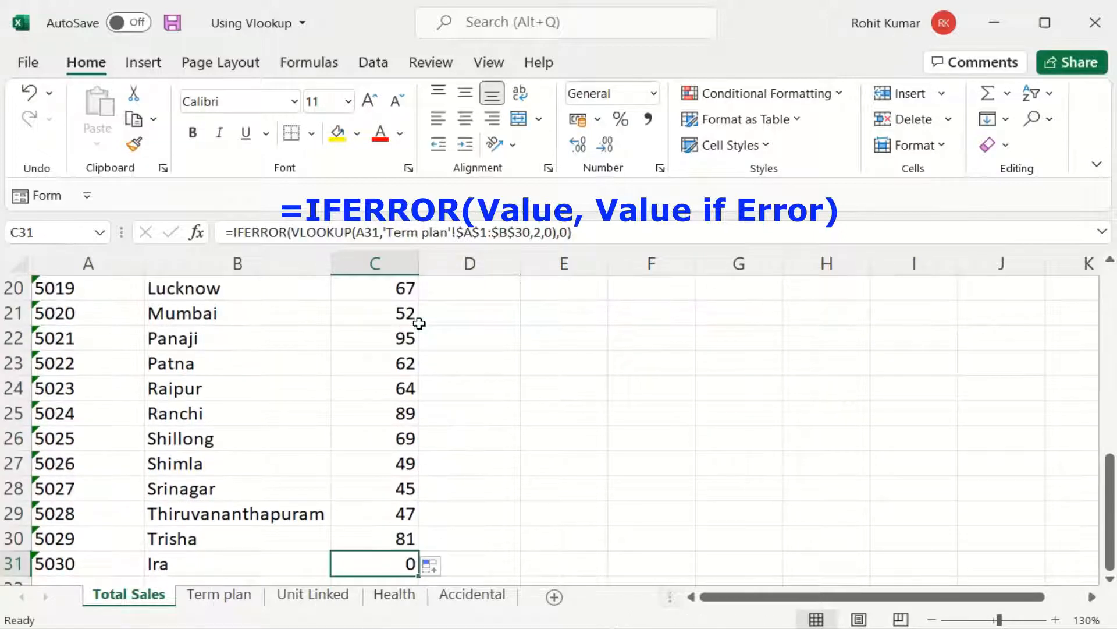
key("Up")
key("ctrl+Up")
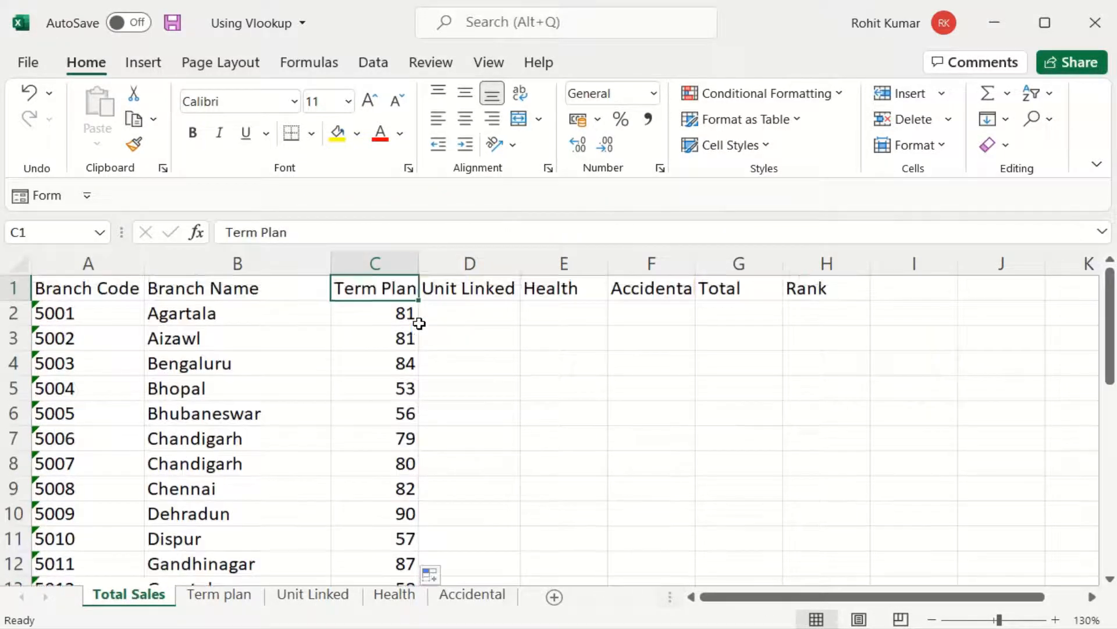
Start a VLOOKUP formula in D2 under Unit Linked with branch code A2 as the lookup value
key("Right")
key("Down")
type("=vl")
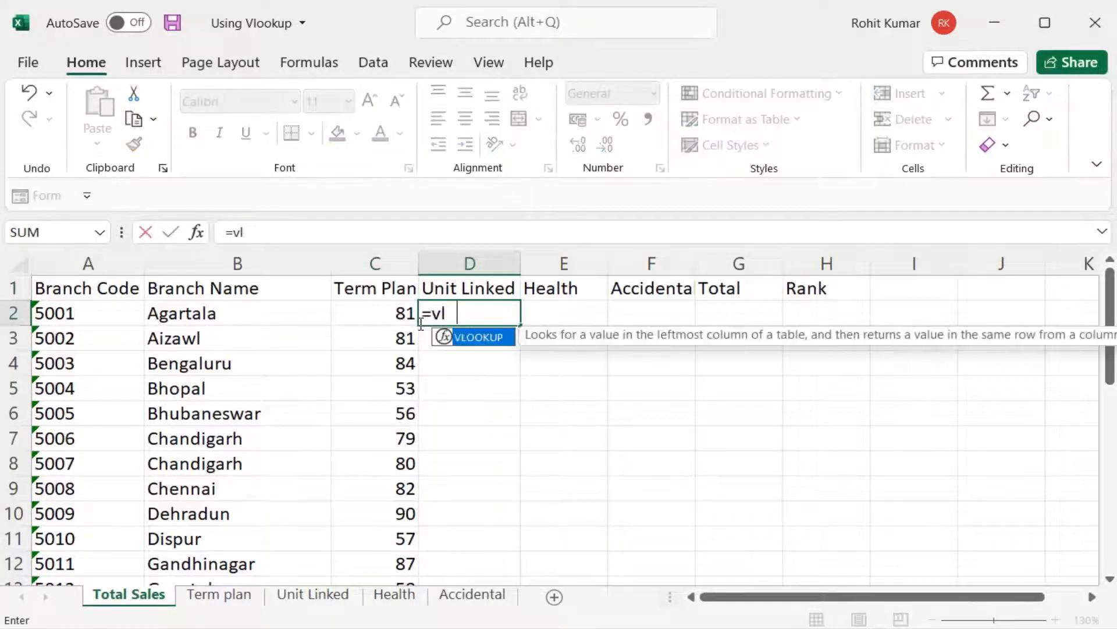
key("Tab")
key("Left")
key("Left")
key("Left")
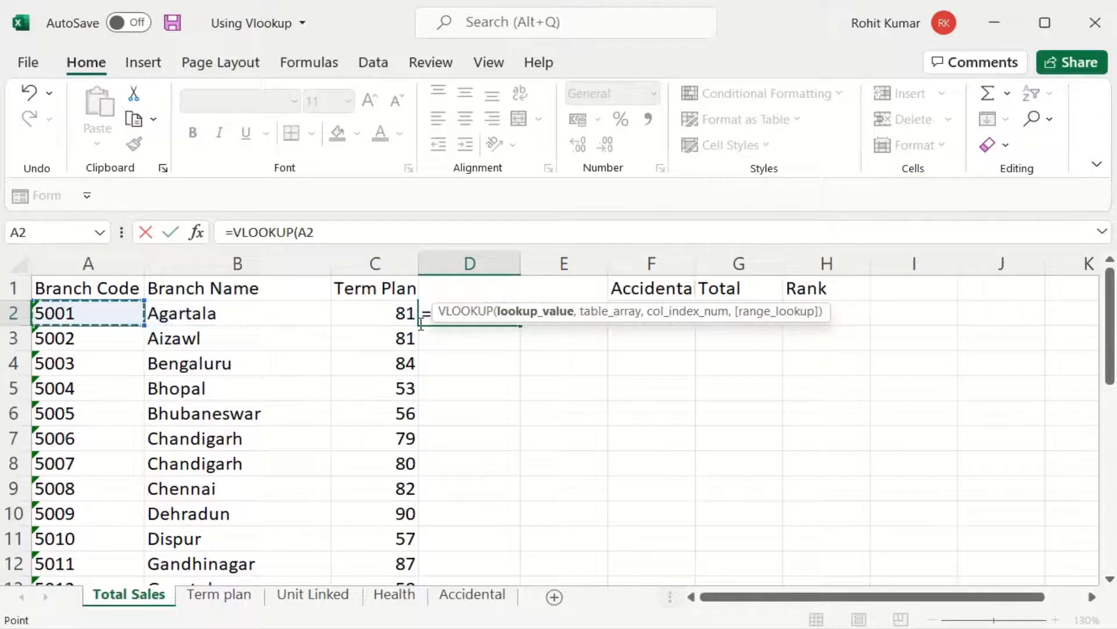
type(",")
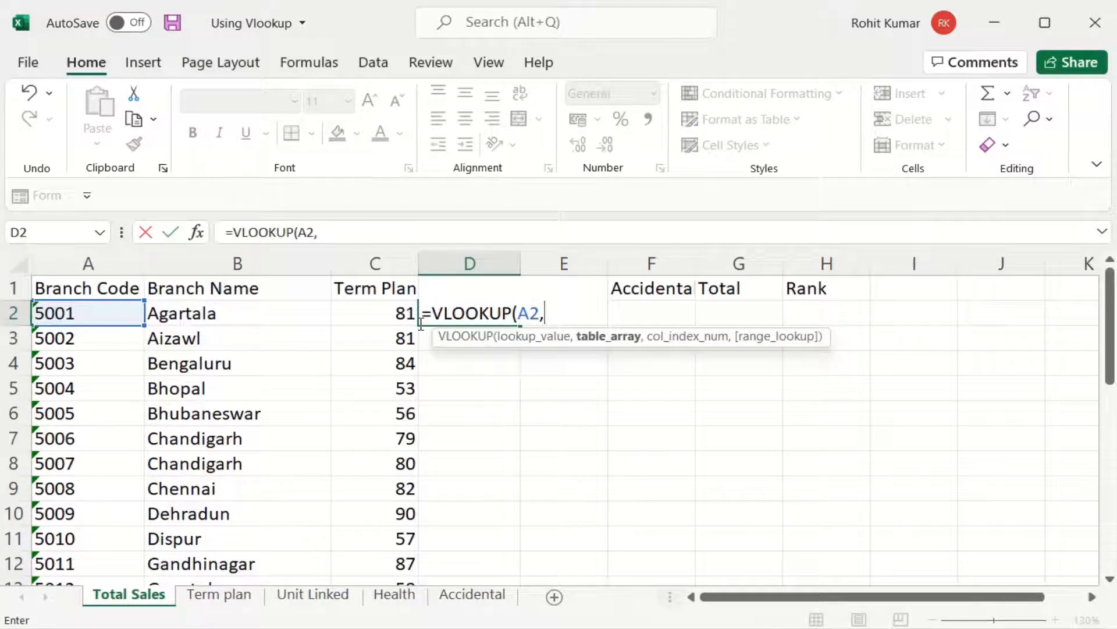
Complete the VLOOKUP with the absolute range $A$1:$B$29 on the Unit Linked sheet, column index 2 and exact match 0
left_click(304, 592)
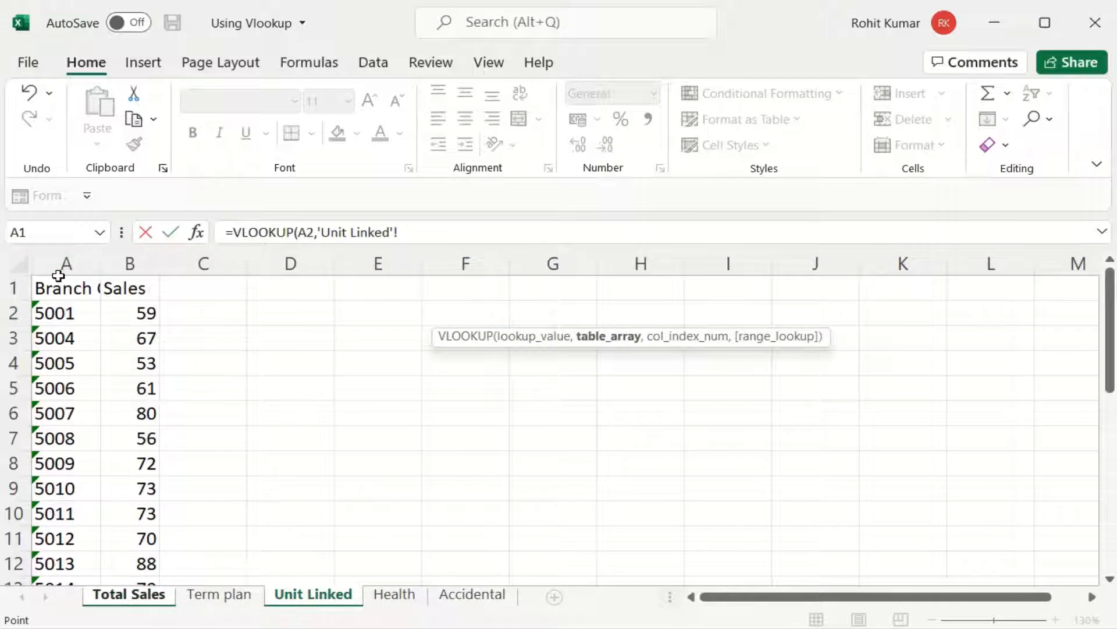
left_click_drag(61, 280, 157, 580)
key("F4")
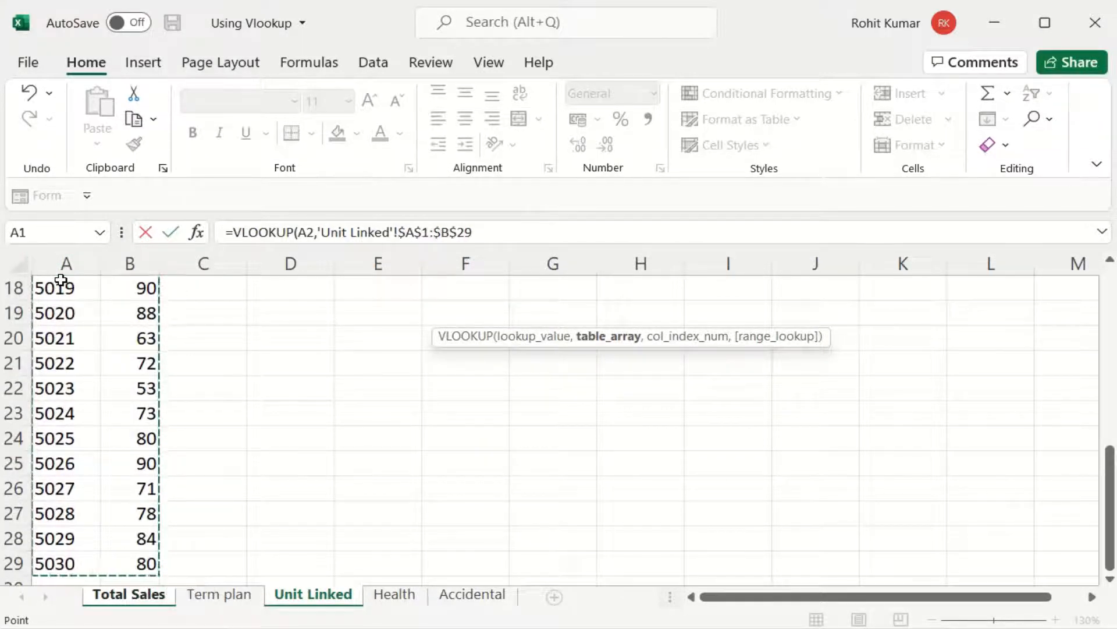
type(",2,")
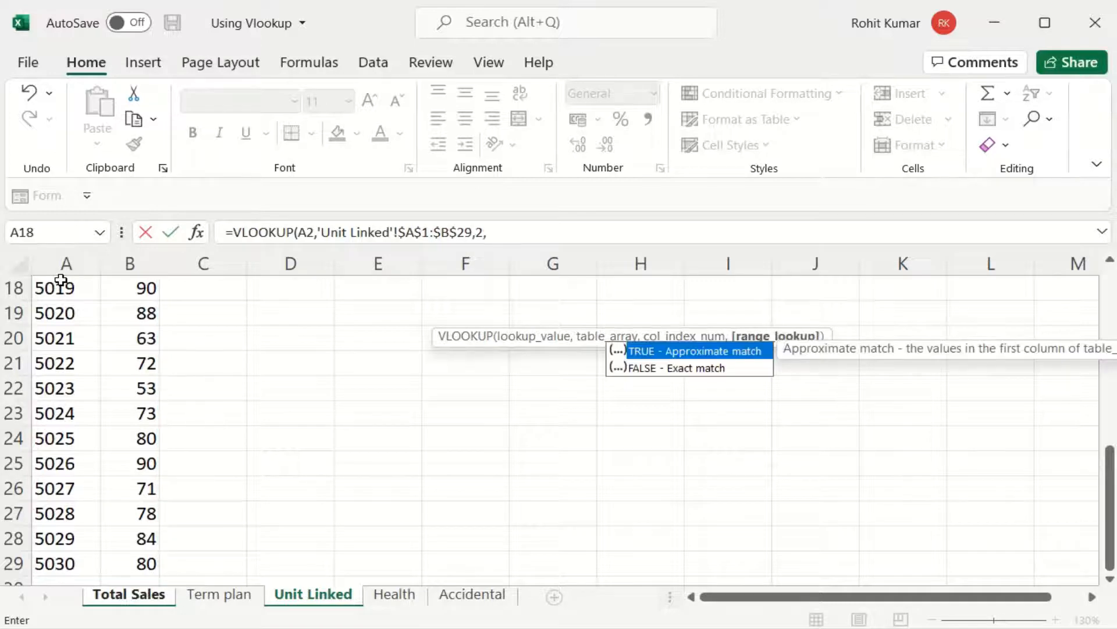
type("0)")
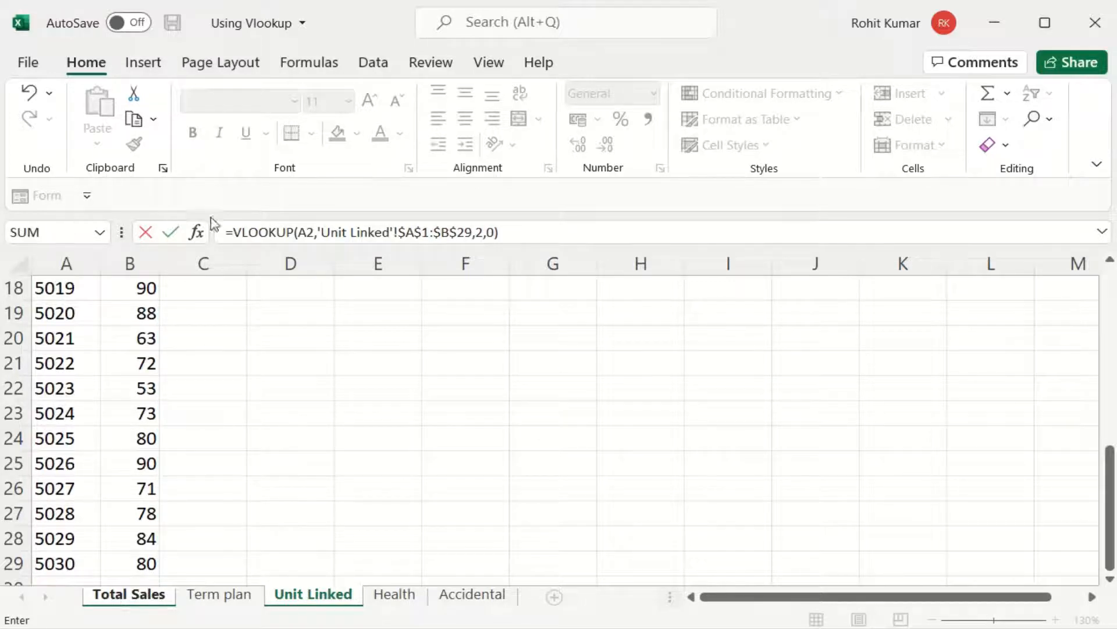
Wrap the Unit Linked VLOOKUP in IFERROR with 0 as the value if error, and fill it from D2 down the column
left_click(233, 233)
type("if")
key("Down")
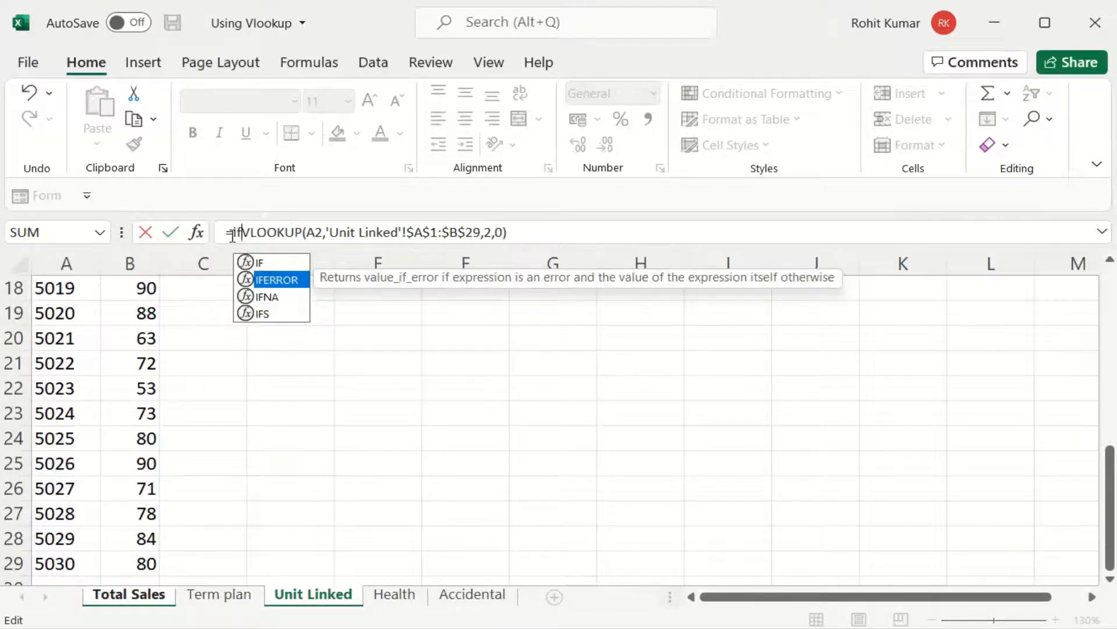
key("Tab")
left_click(623, 232)
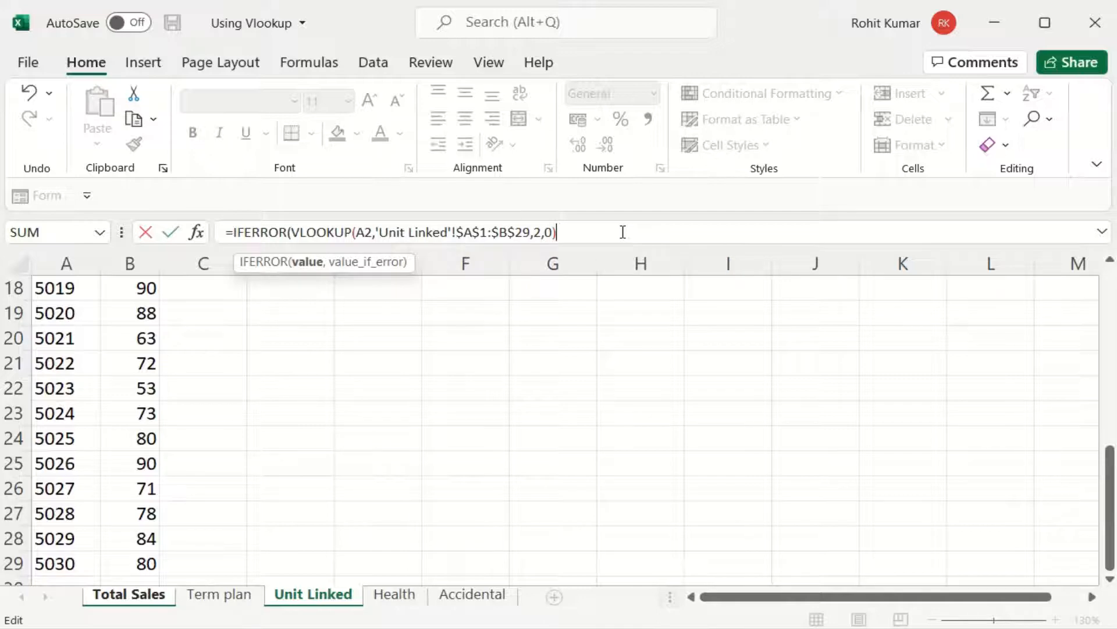
type(",0)")
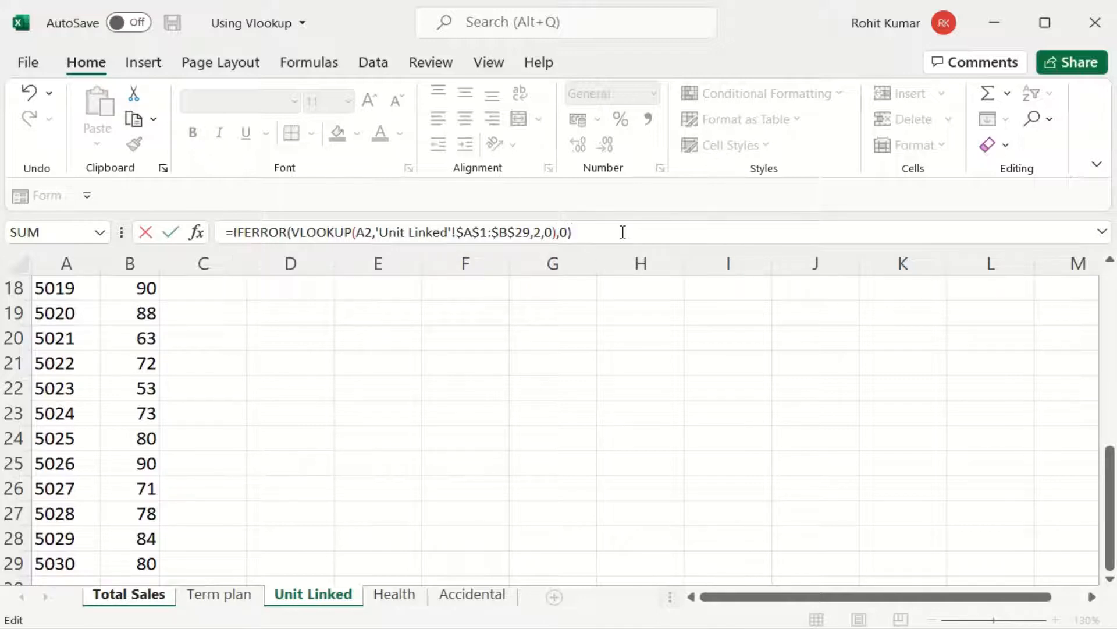
key("Return")
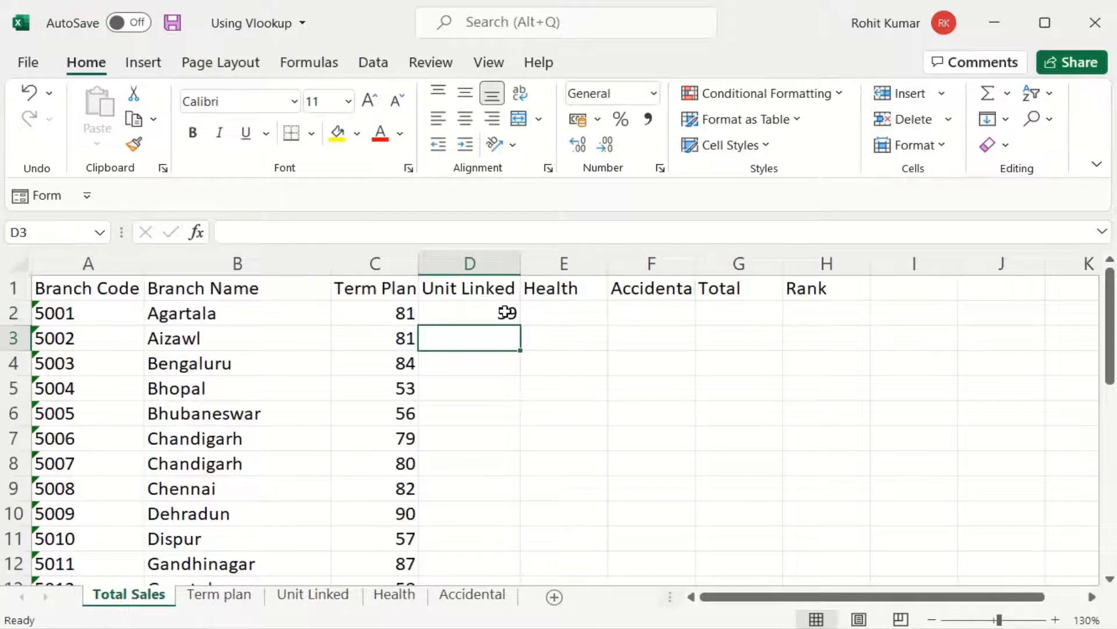
left_click(507, 313)
double_click(520, 324)
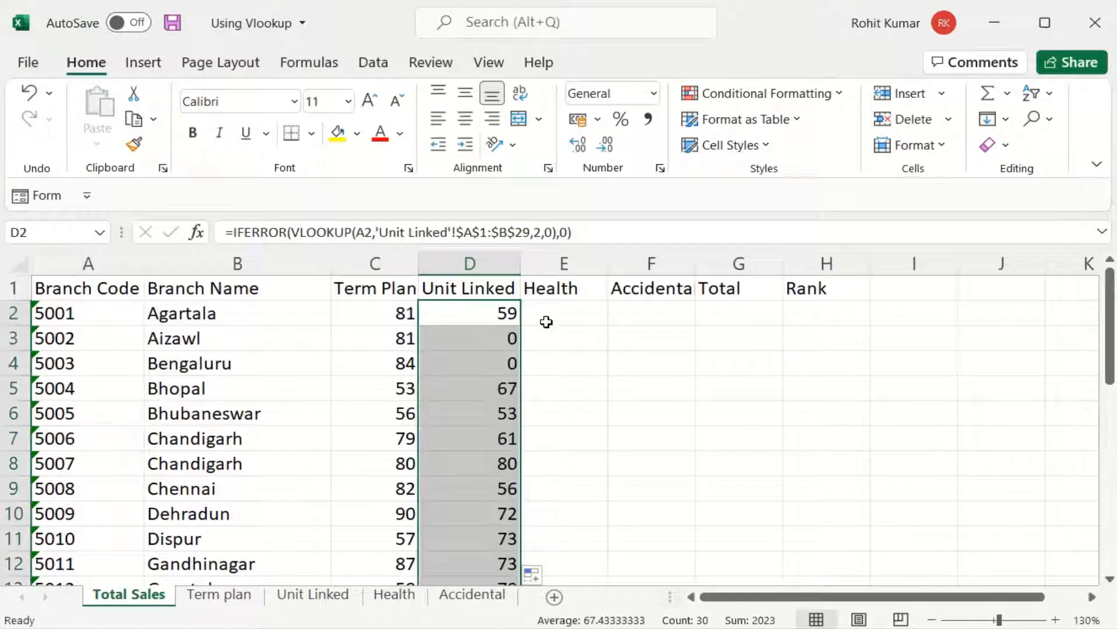
Sum the four product sales C2:F2 in G2 and fill the formula down the Total column
left_click(733, 311)
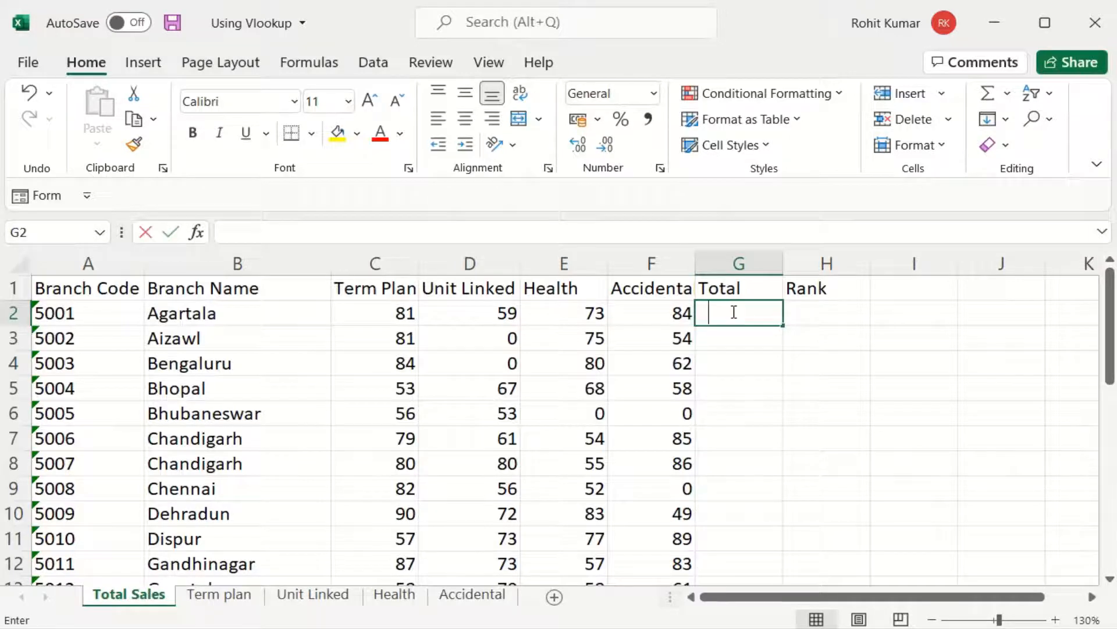
type("=sum(")
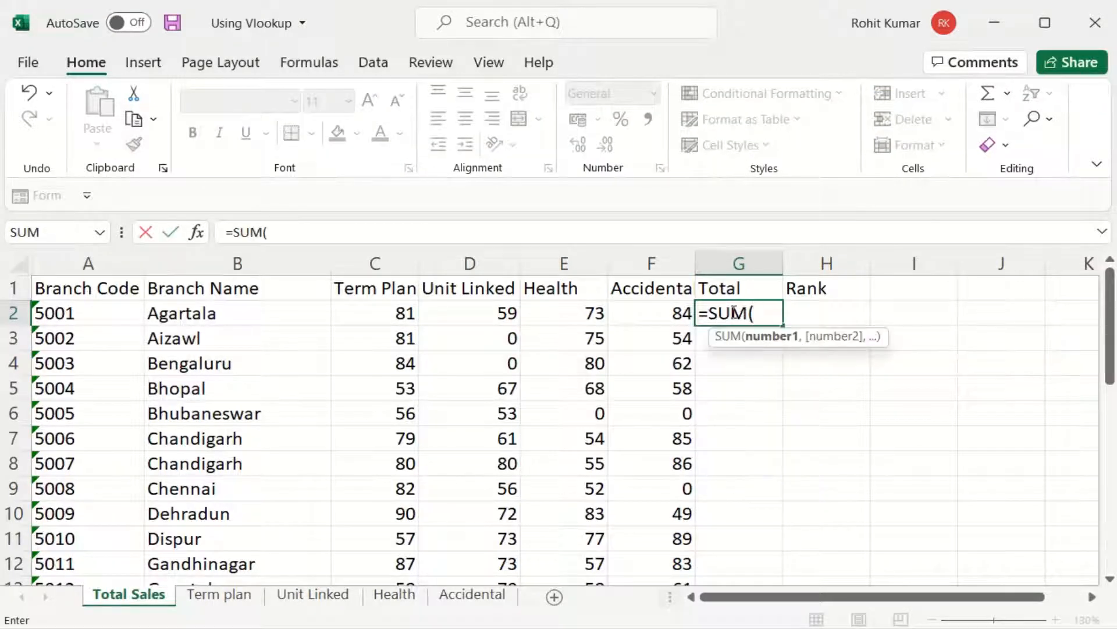
key("Left")
key("shift+Left")
key("shift+Left")
key("shift+Left")
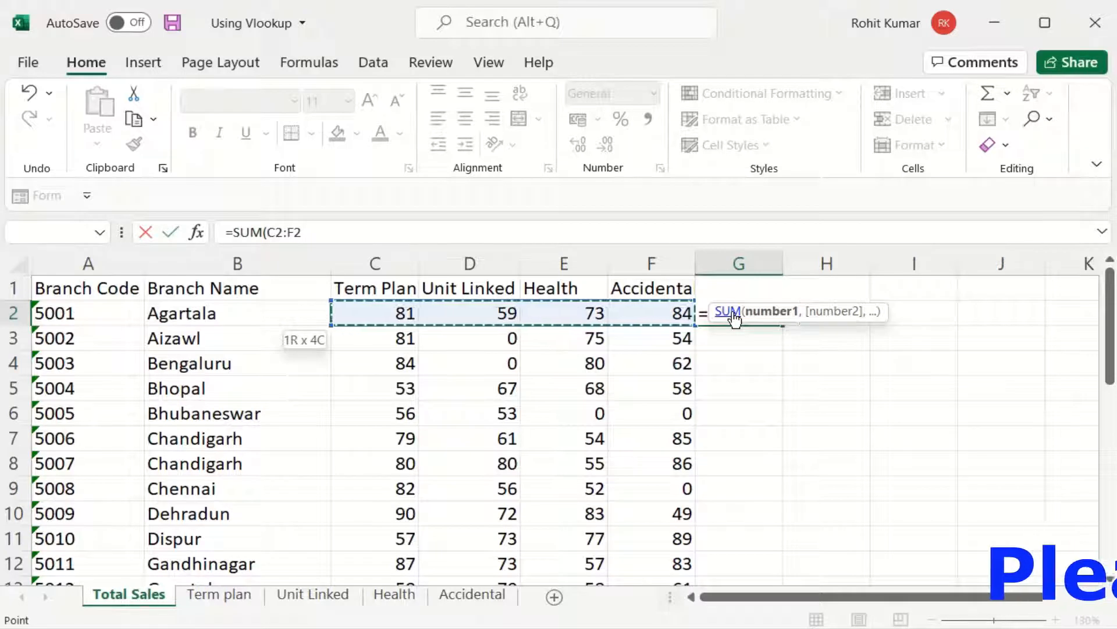
key("Return")
left_click(732, 313)
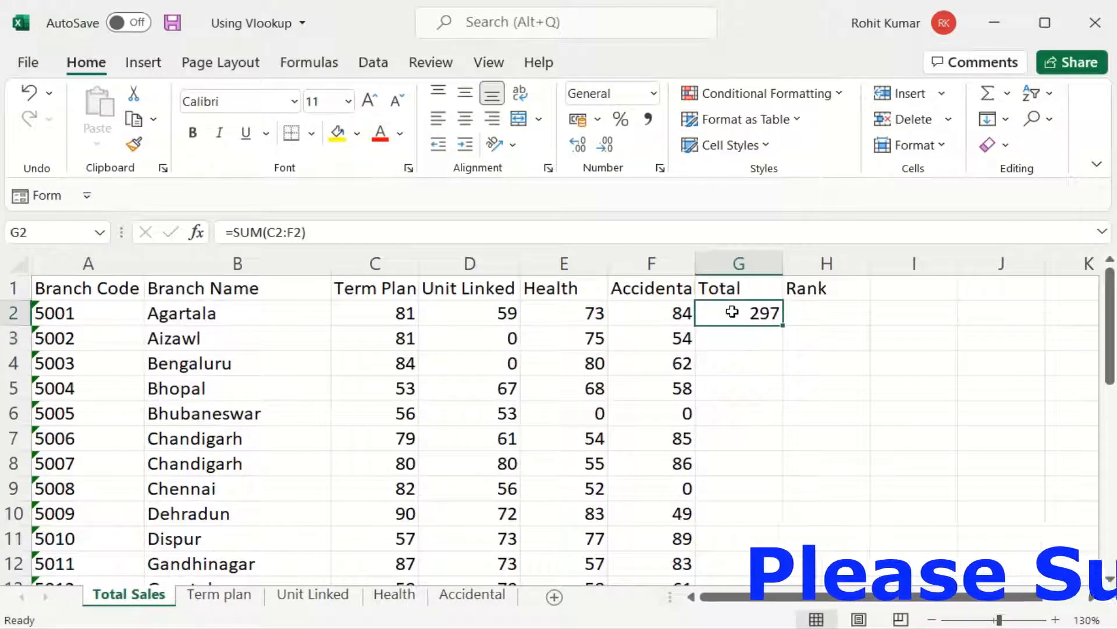
double_click(783, 323)
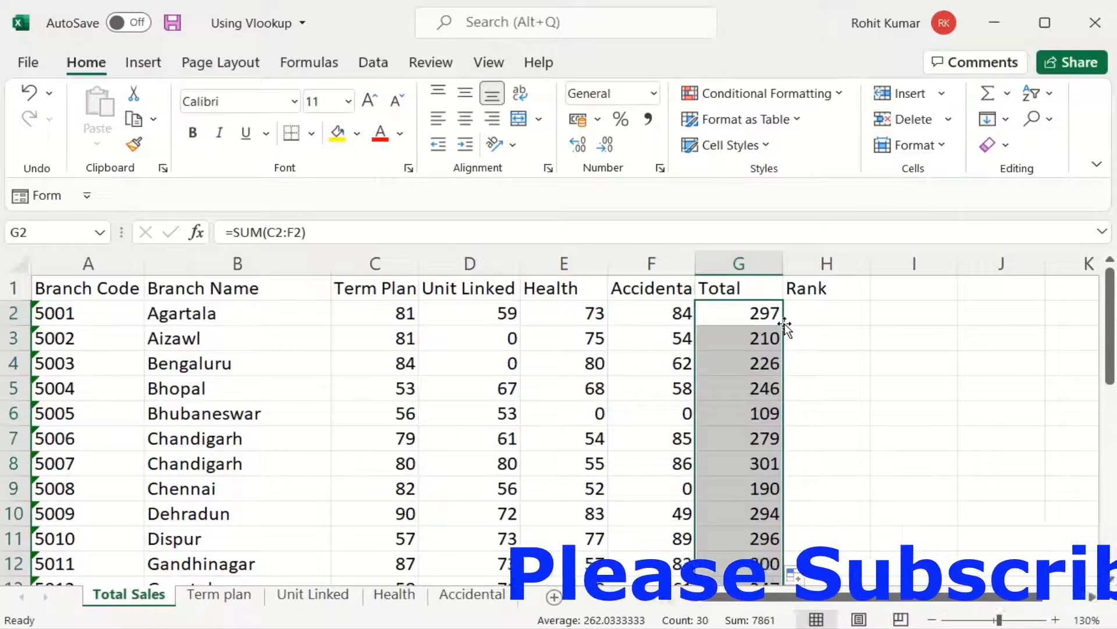
Start a RANK.AVG formula in H2 under Rank with the branch total G2 as the number to rank
left_click(818, 315)
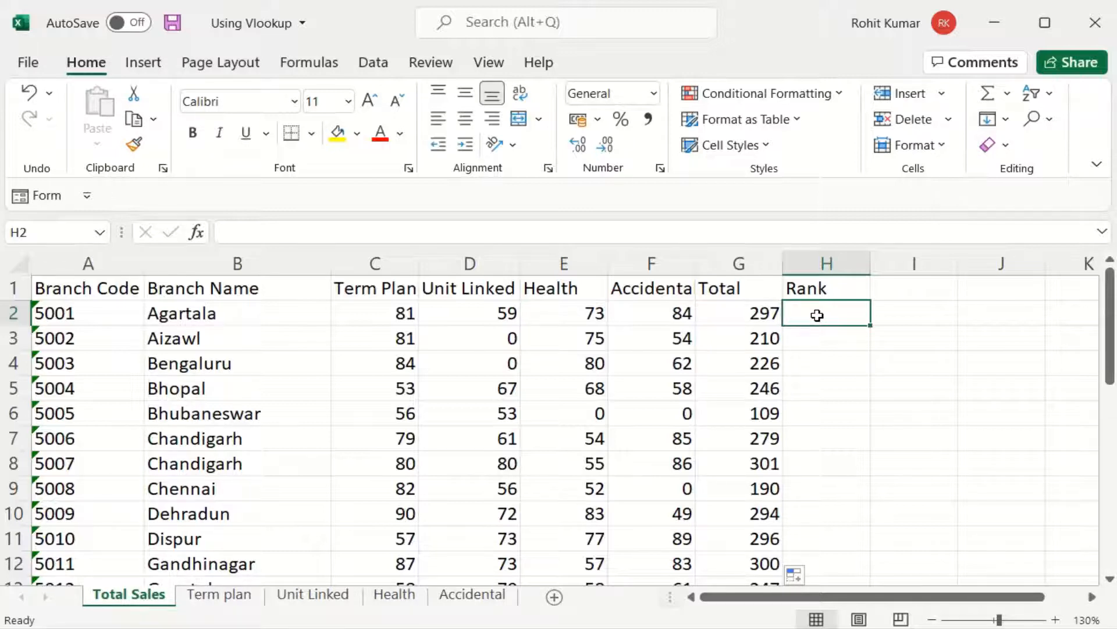
type("=r")
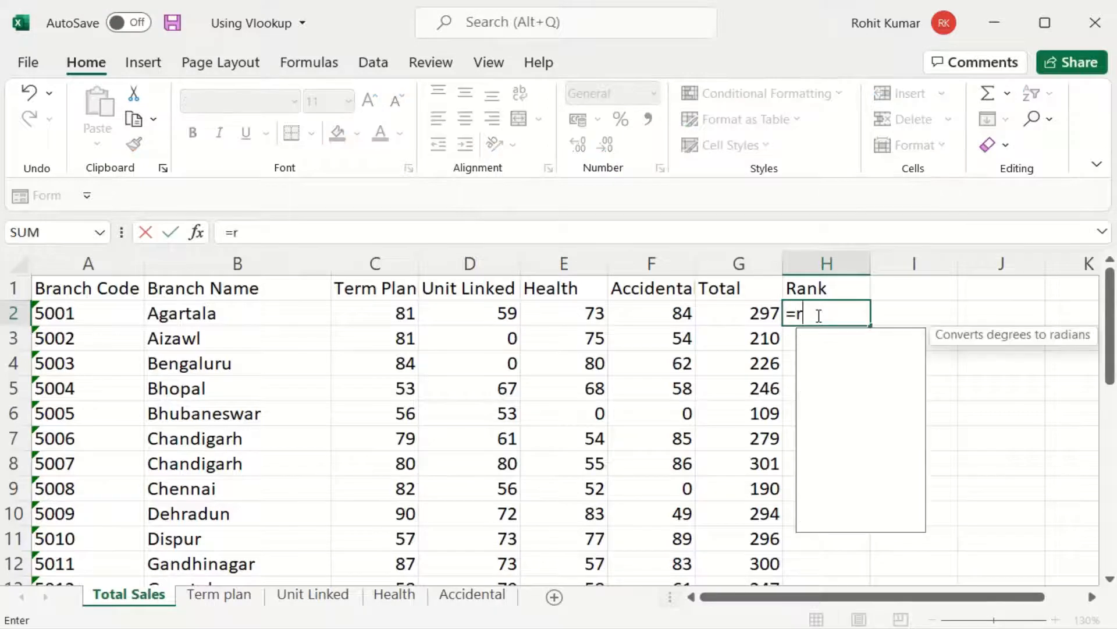
type("ank")
key("Tab")
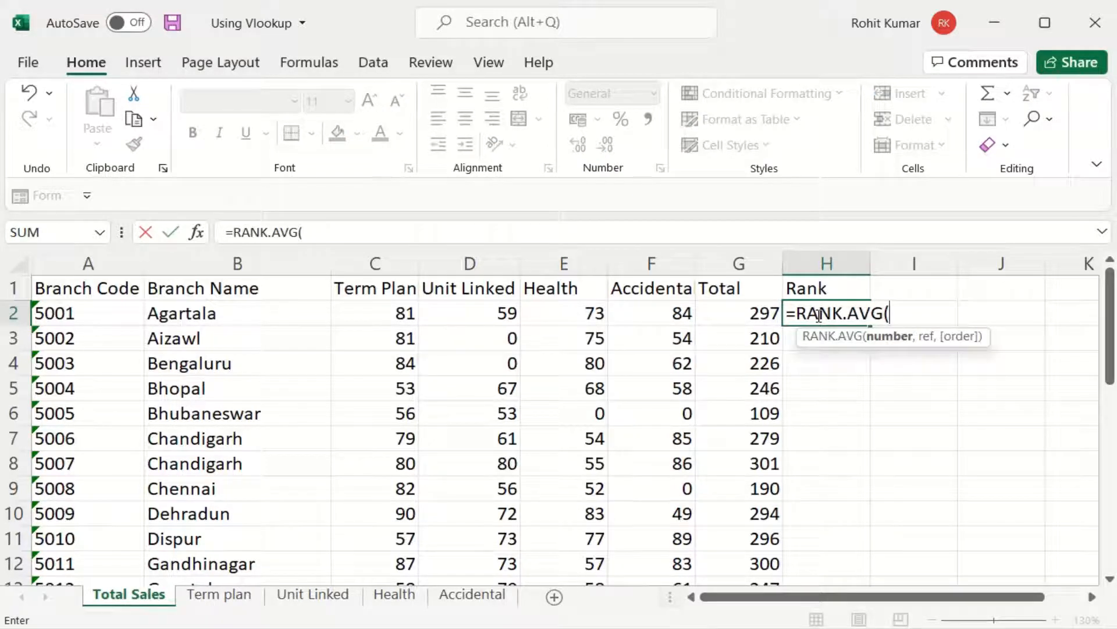
left_click(731, 314)
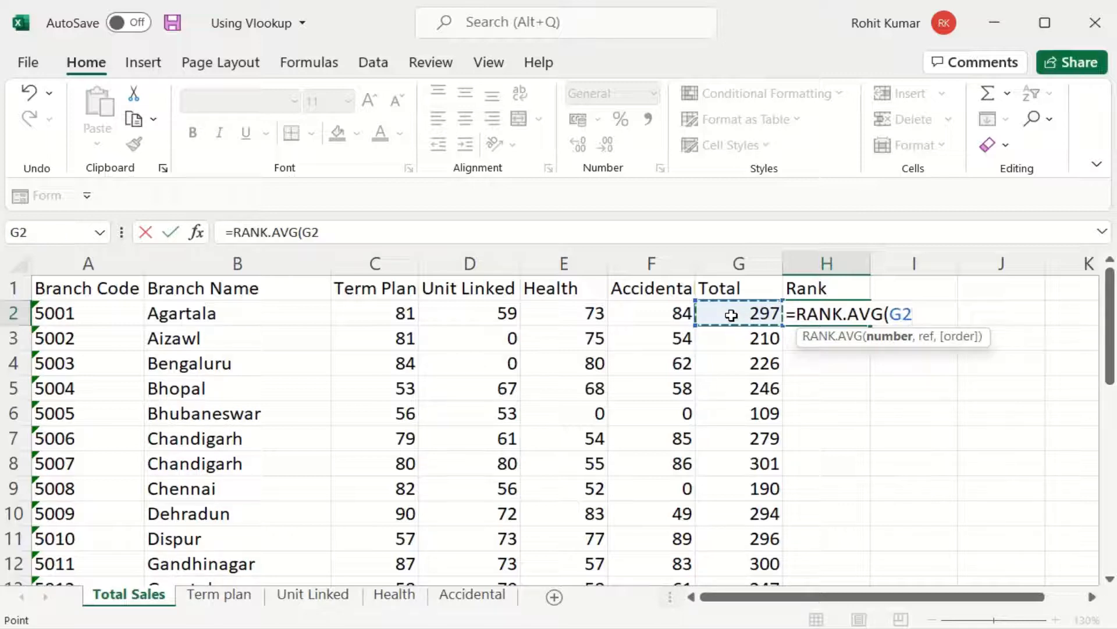
Complete the RANK.AVG with the absolute range $G$2:$G$31 and descending order 0, and fill it from H2 down the Rank column
type(",")
left_click(750, 315)
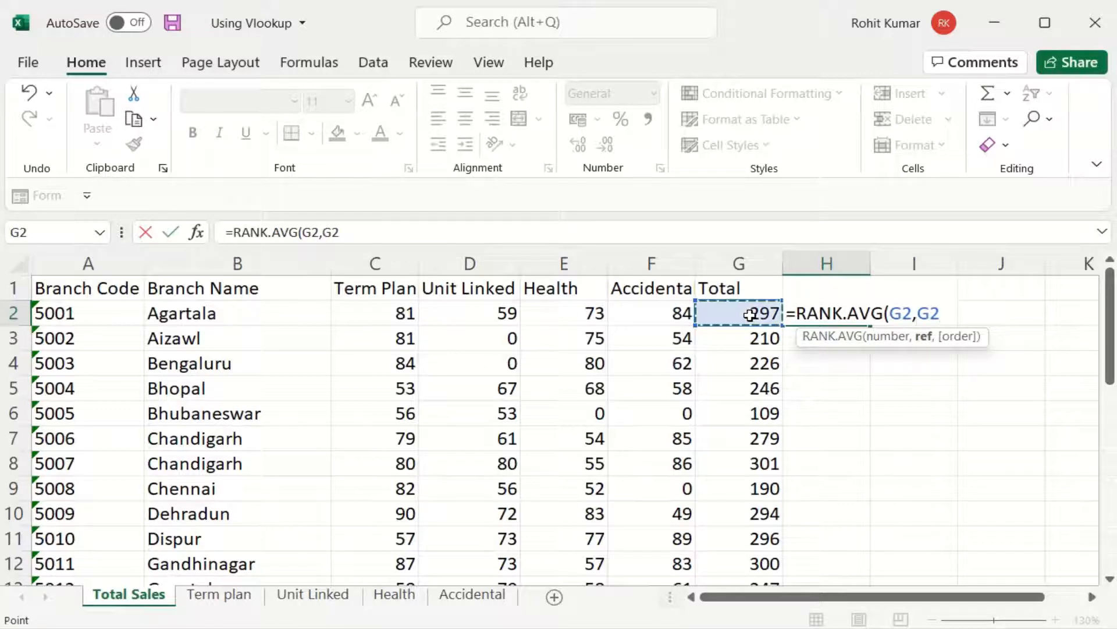
key("ctrl+shift+Down")
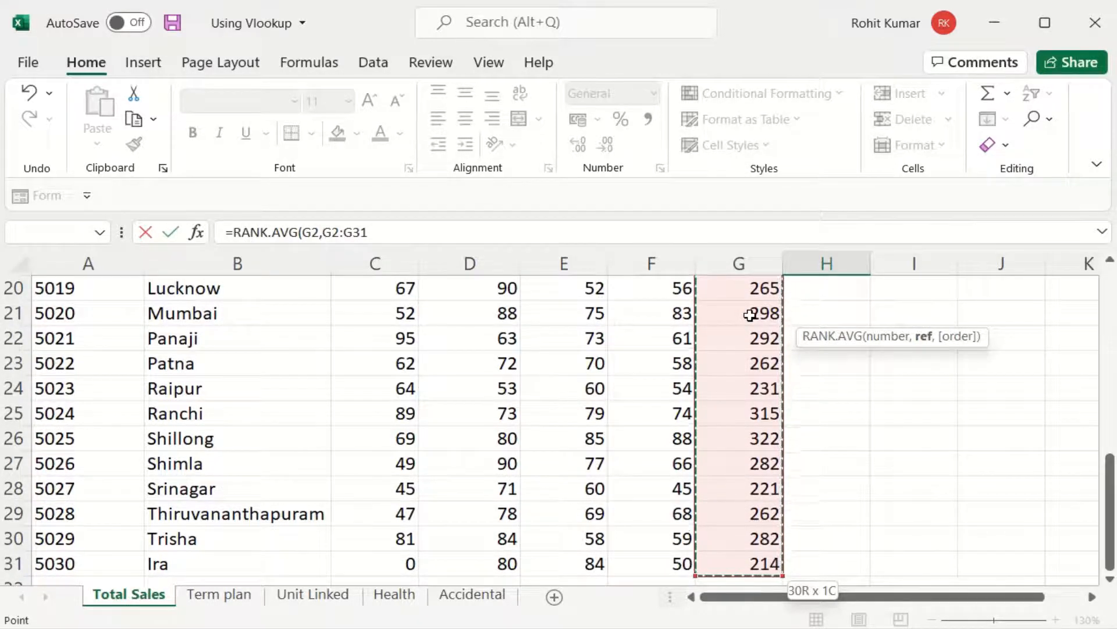
key("F4")
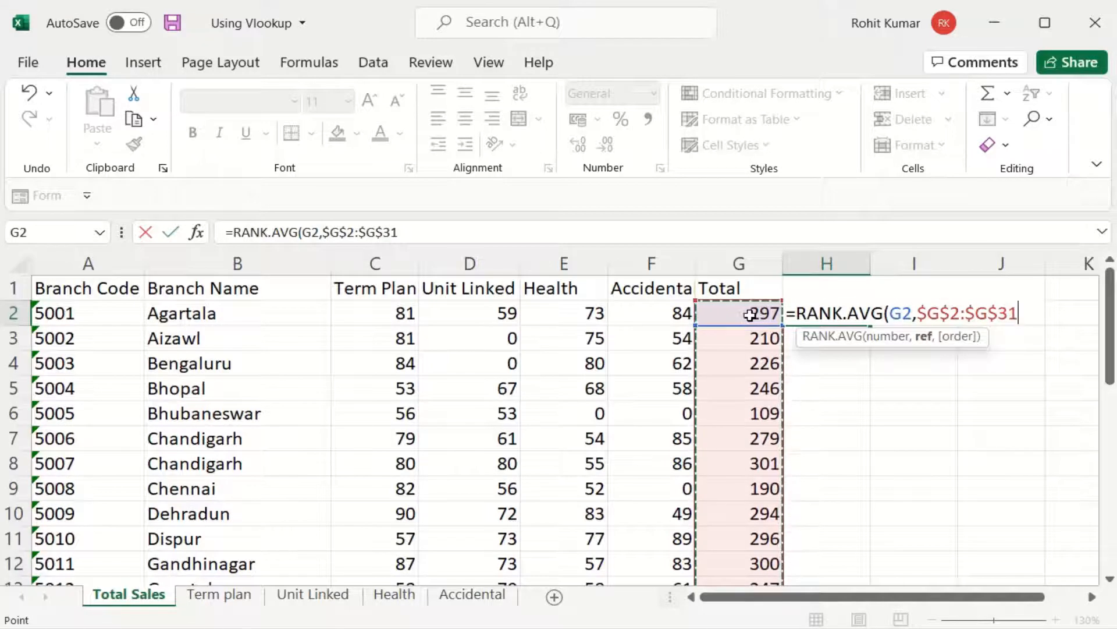
type(",")
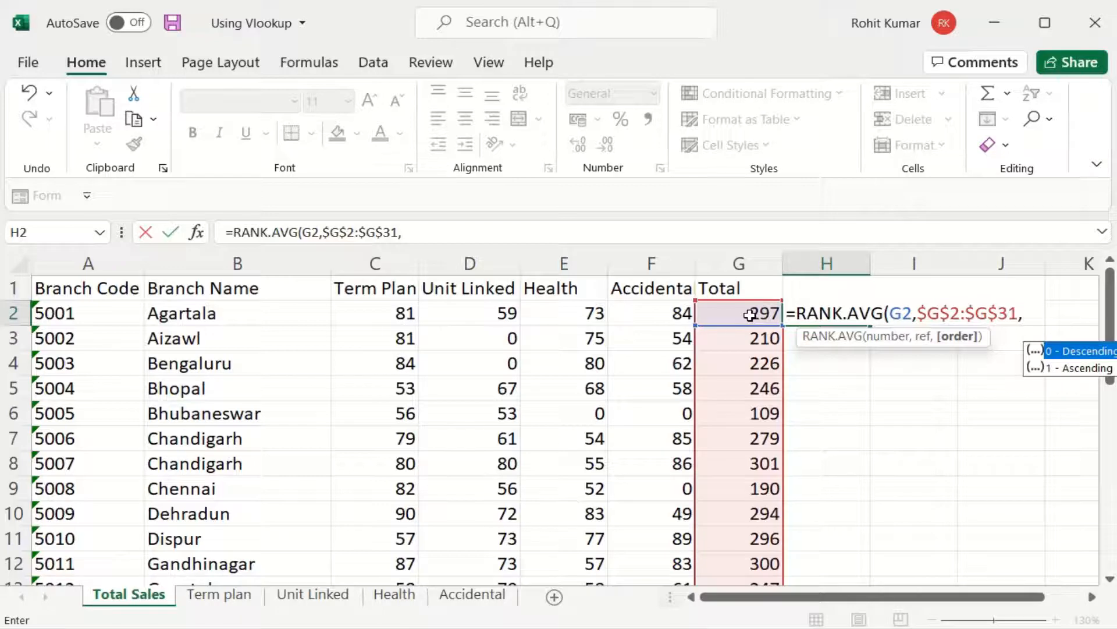
type("0)")
key("Return")
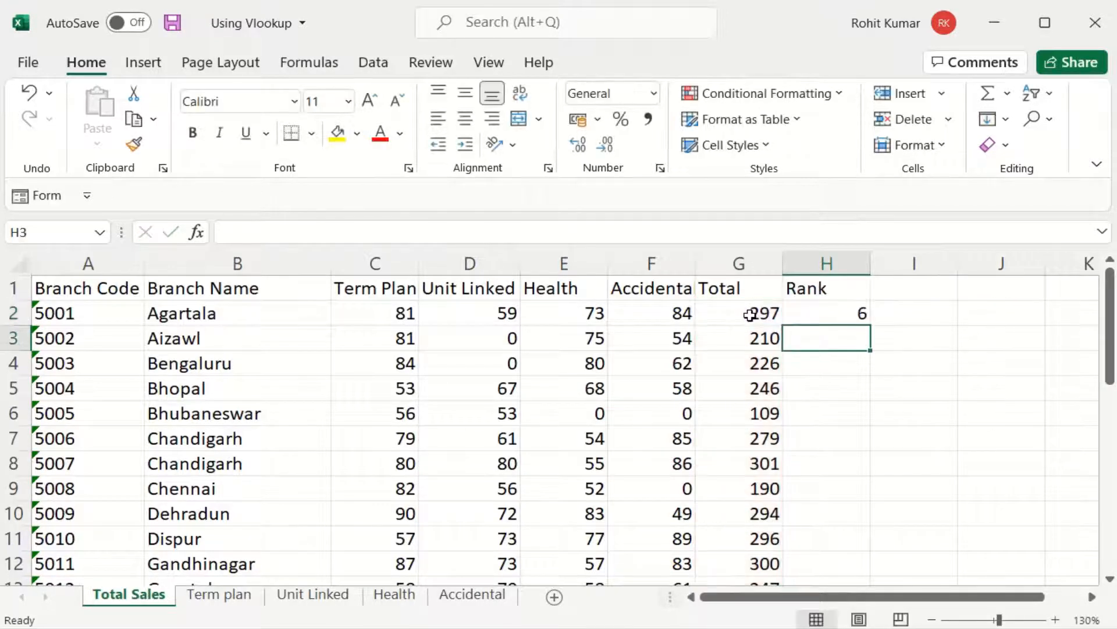
left_click(845, 315)
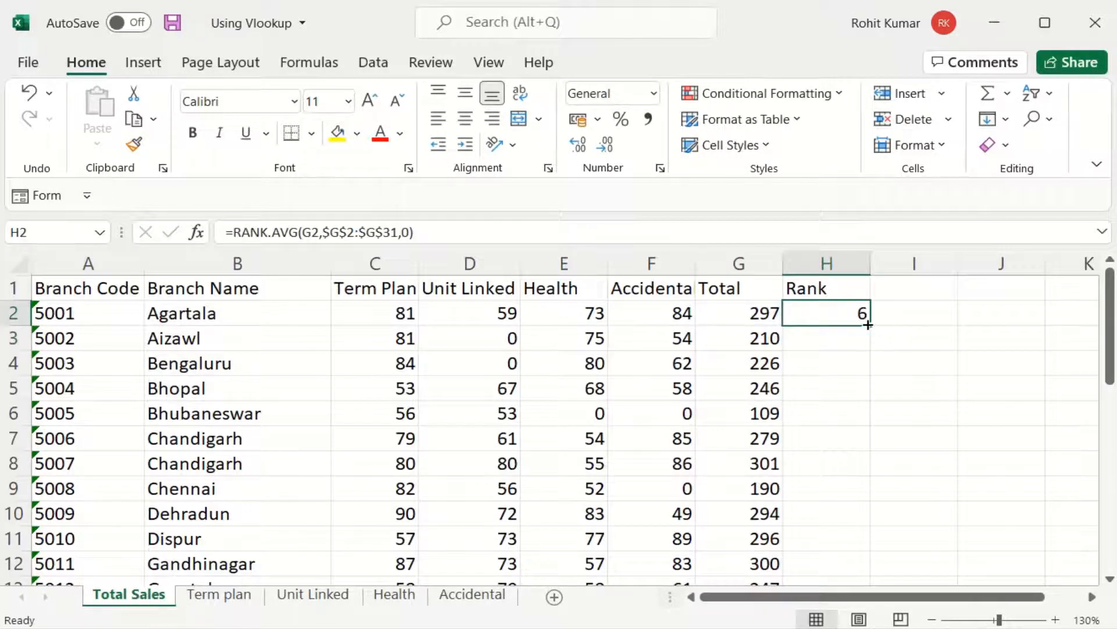
double_click(870, 325)
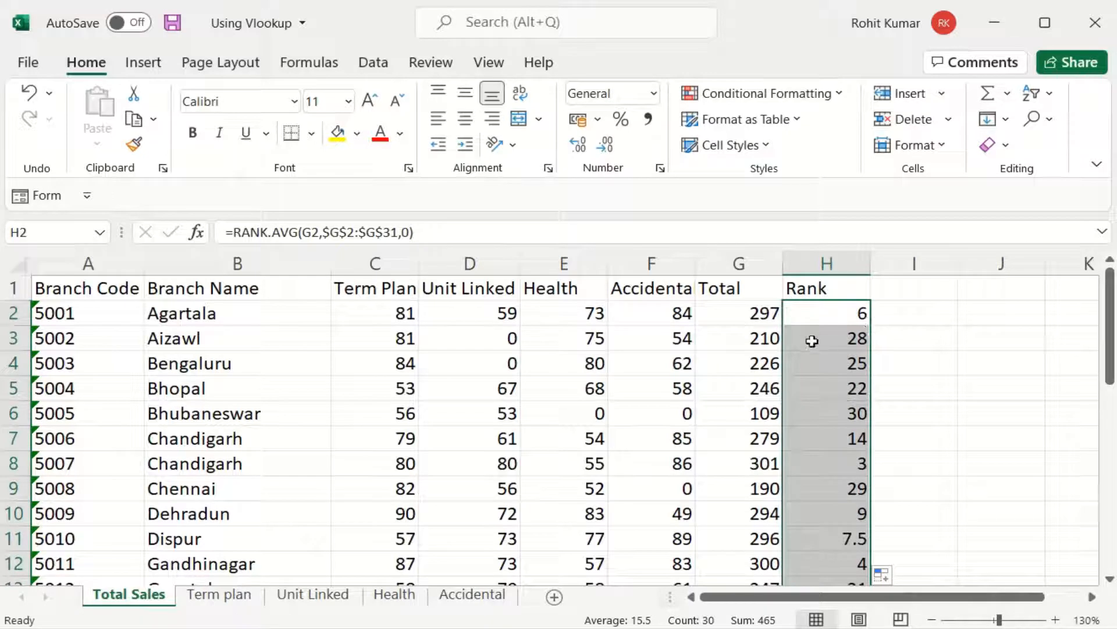
Add filters to the Total Sales header row and sort the branches by Rank from smallest to largest
left_click(738, 336)
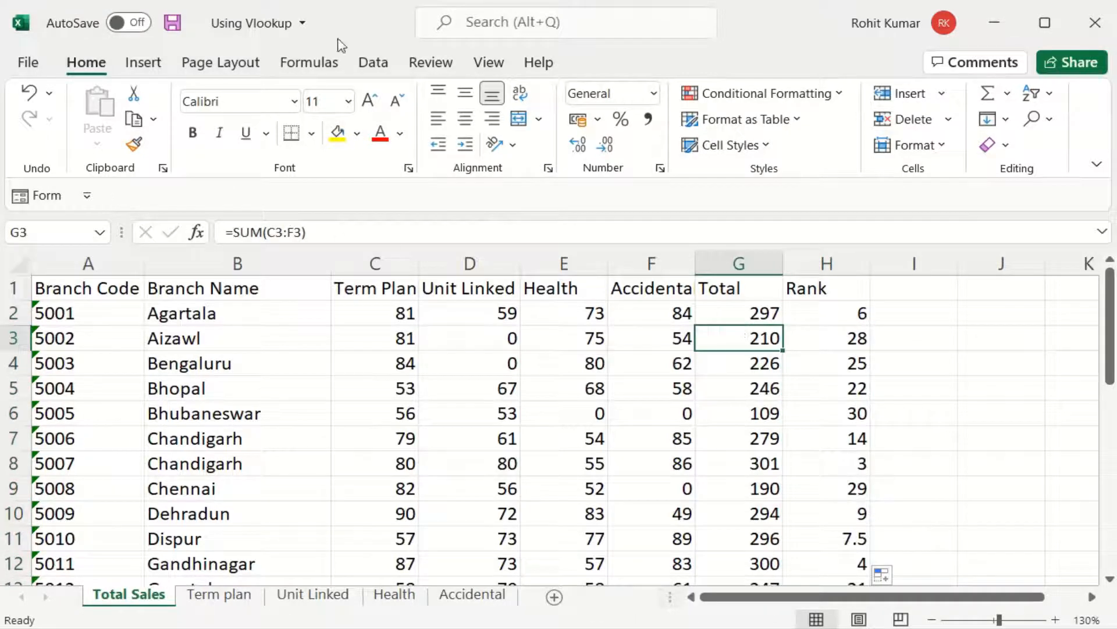
left_click(373, 63)
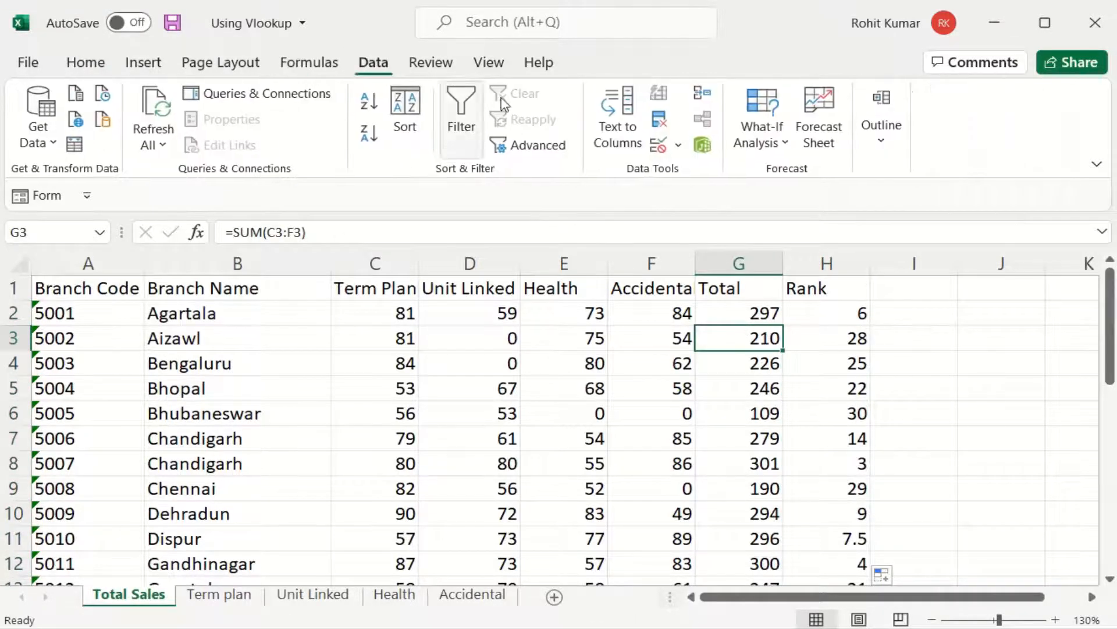
left_click(467, 109)
left_click(860, 291)
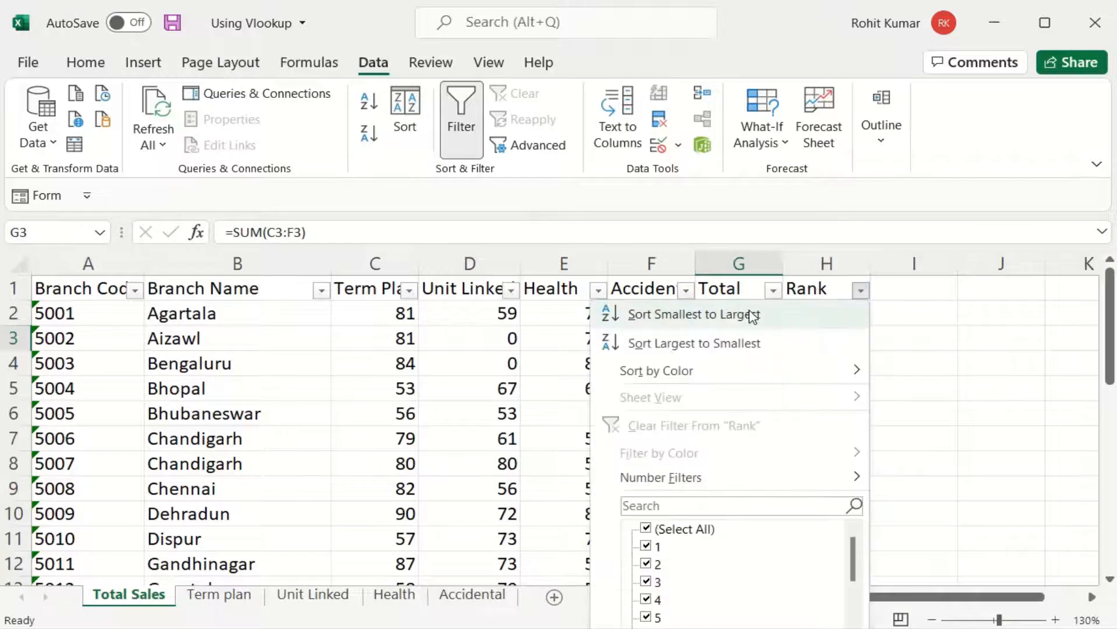
left_click(721, 327)
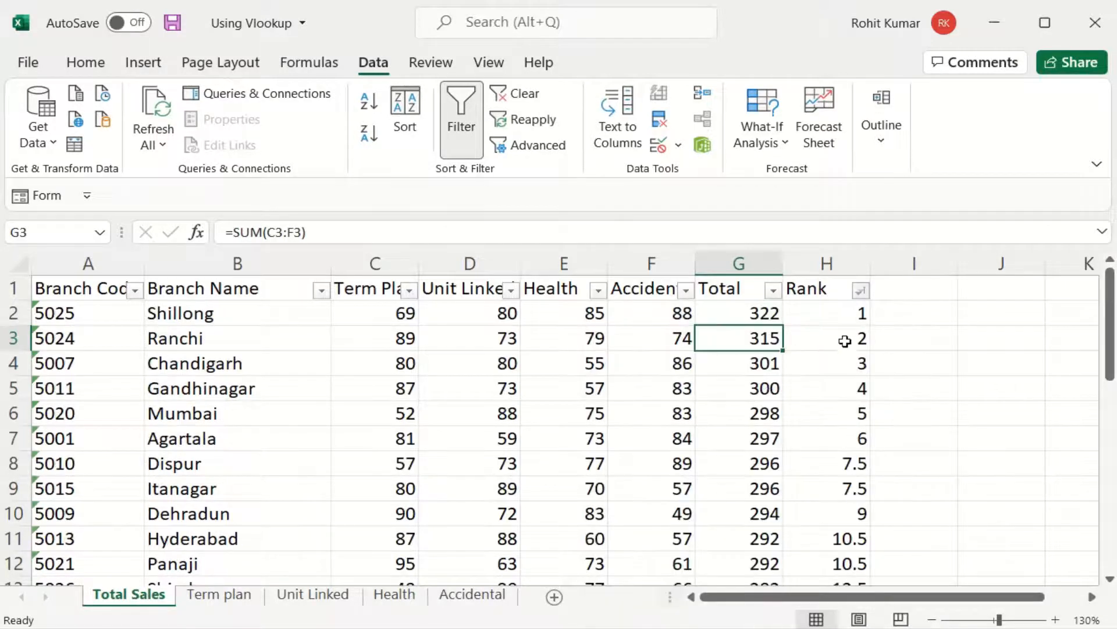
left_click(836, 316)
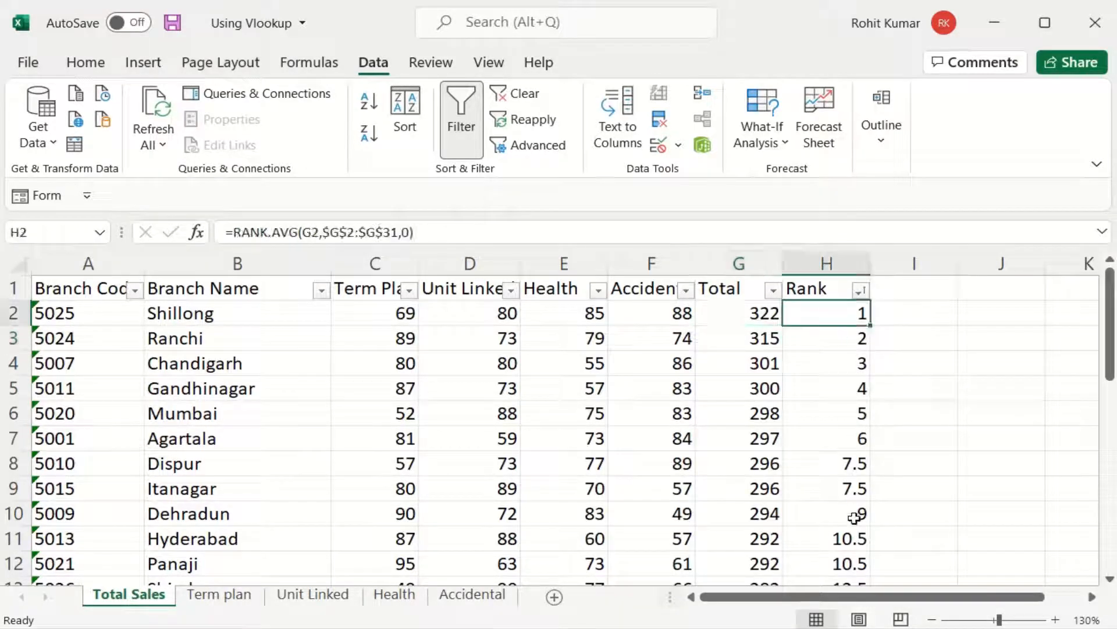